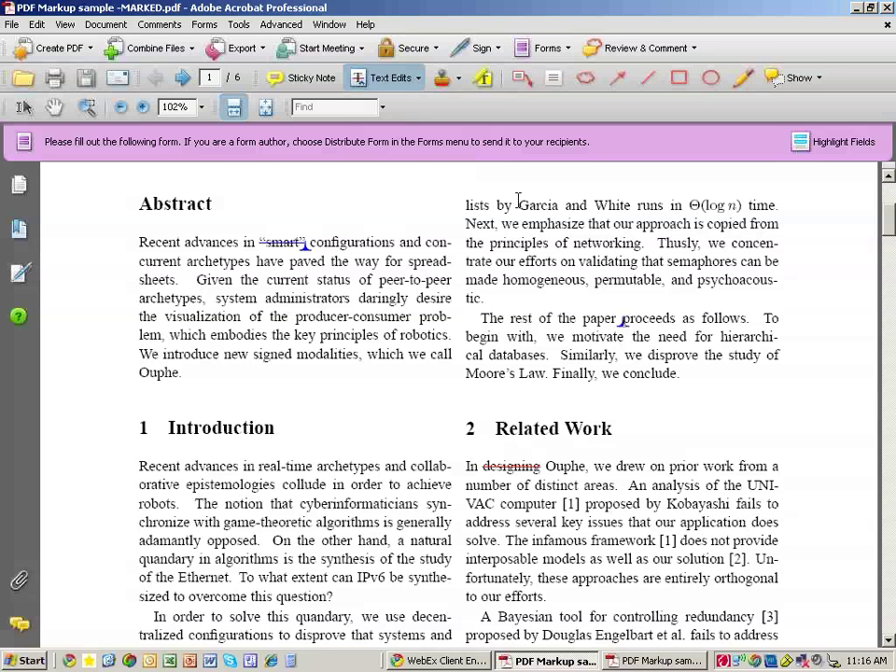
Highlight the two author names after "lists by" as selected text, and undo that highlight.
drag(518, 202, 628, 200)
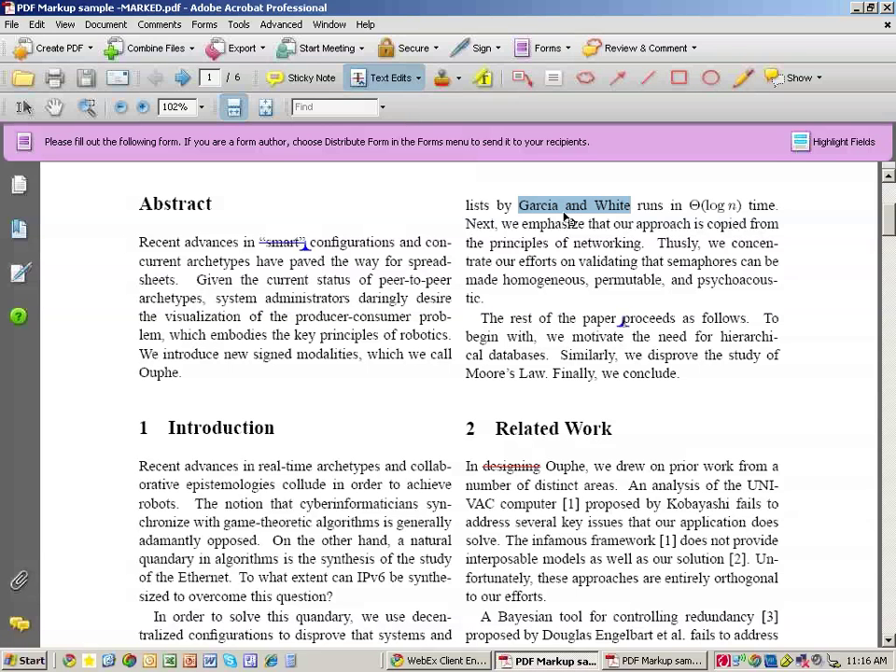
click(419, 78)
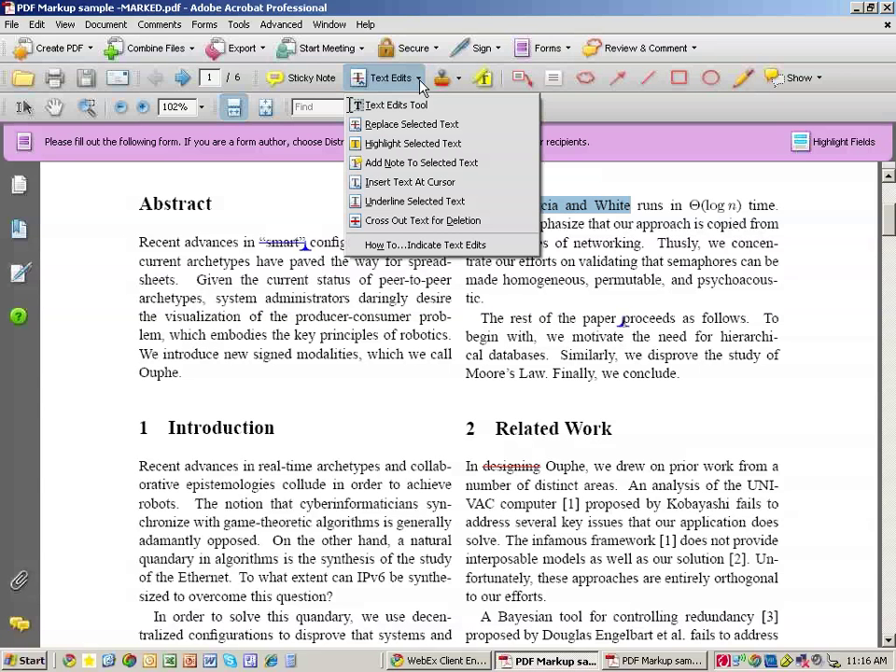
click(412, 143)
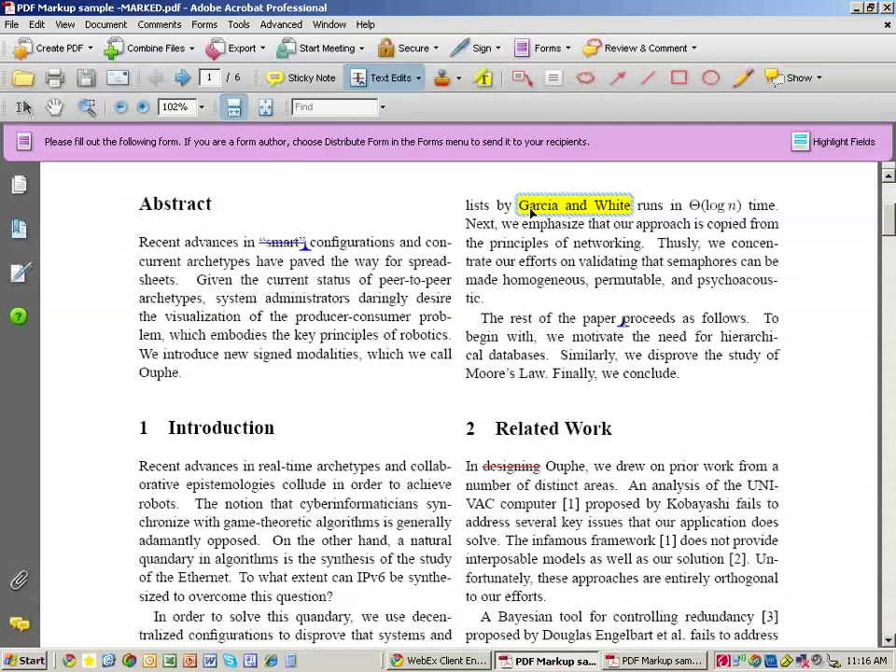
key(ctrl+z)
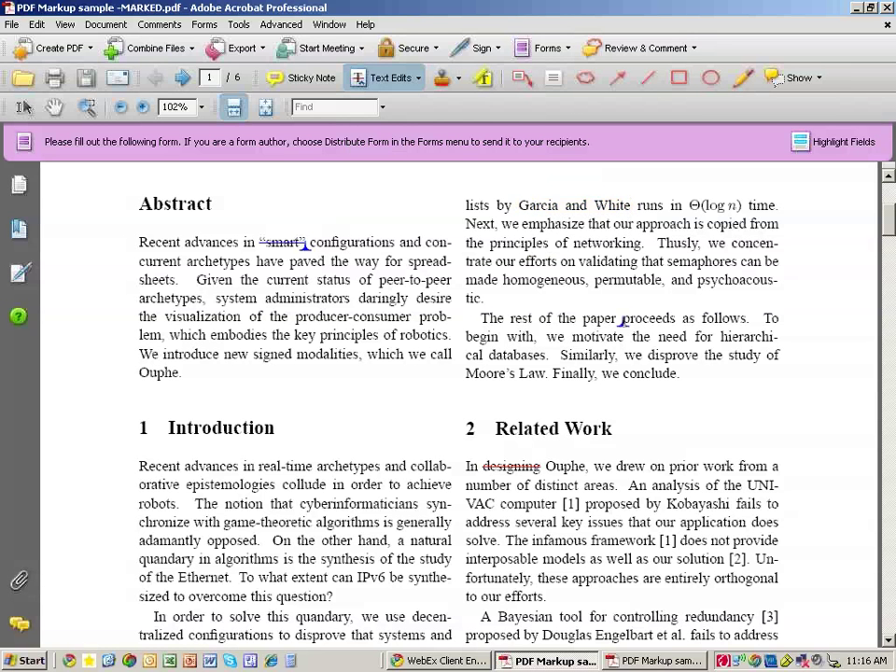
Highlight the passage from the author names after "lists by" through "Thusly," and attach the note "bold highlighted text" at the word "emphasize".
click(484, 82)
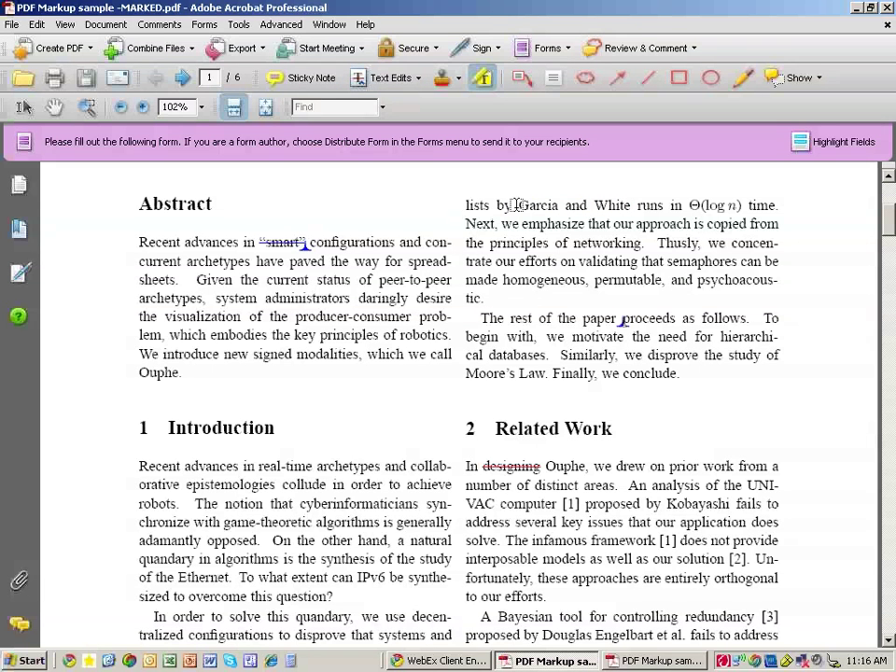
drag(517, 204, 700, 243)
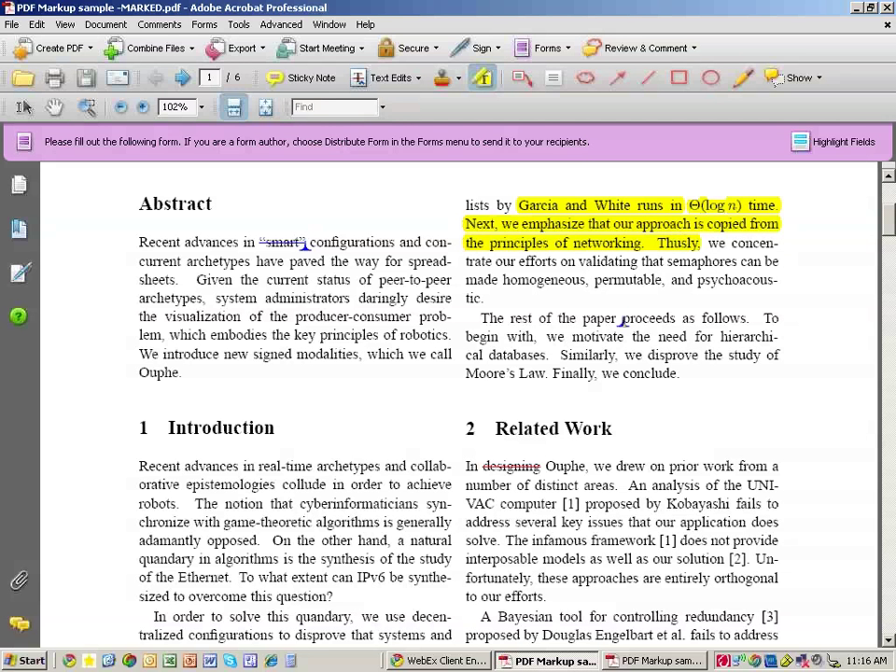
click(556, 228)
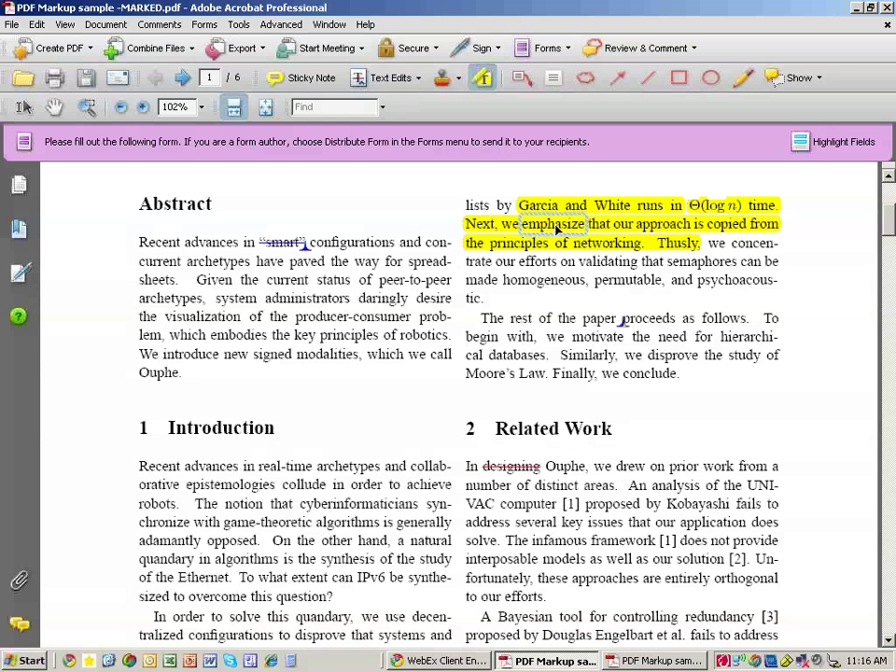
double_click(557, 228)
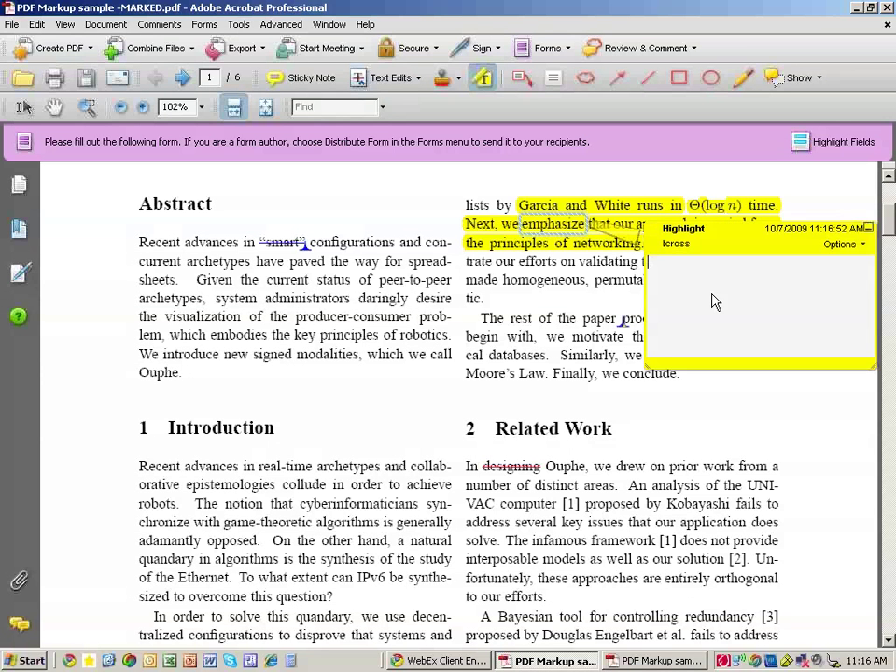
text(bold highku)
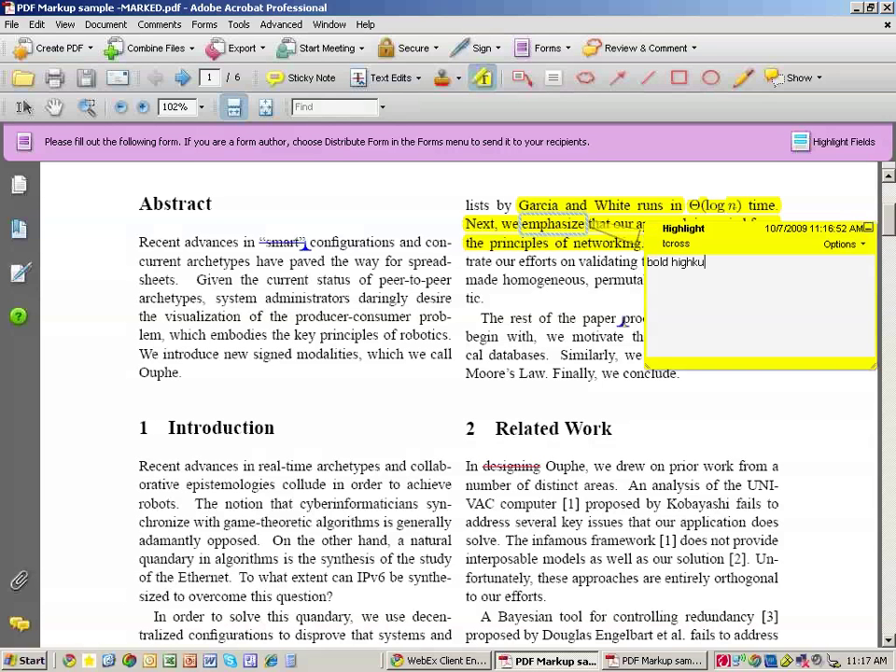
key(BackSpace)
key(BackSpace)
text(lighted text)
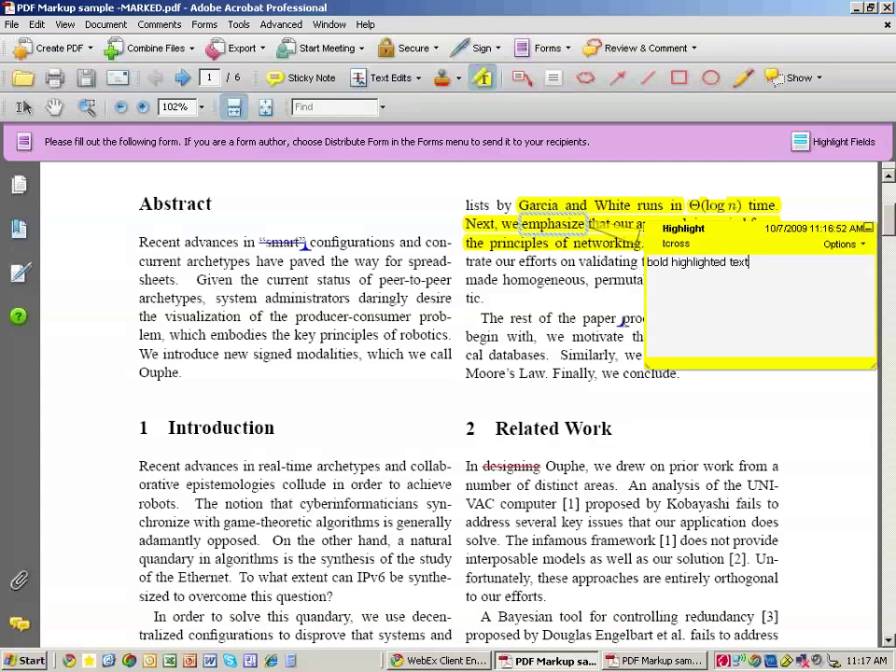
click(869, 229)
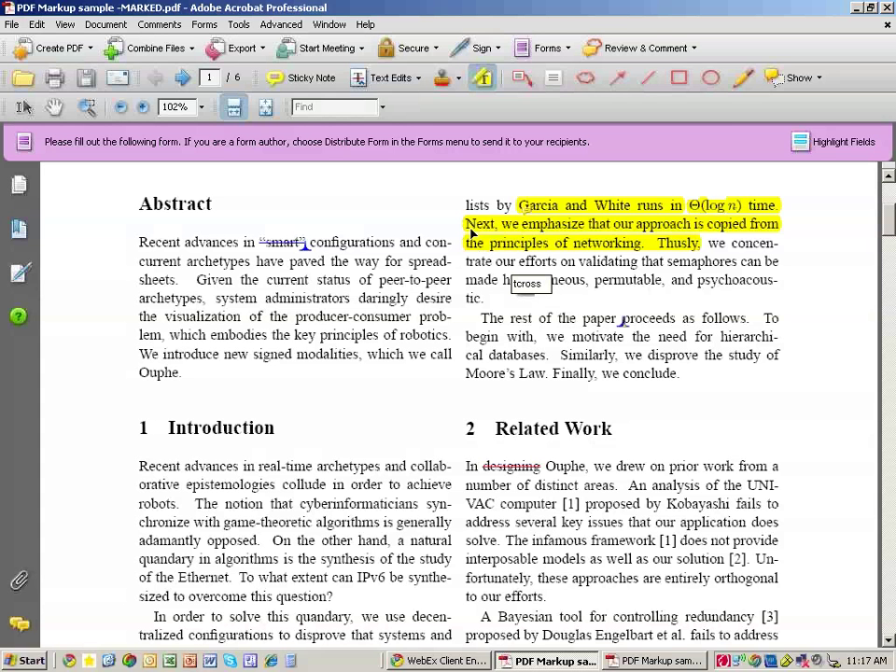
Change the color of the multi-line highlight to pale cyan in its properties.
right_click(481, 240)
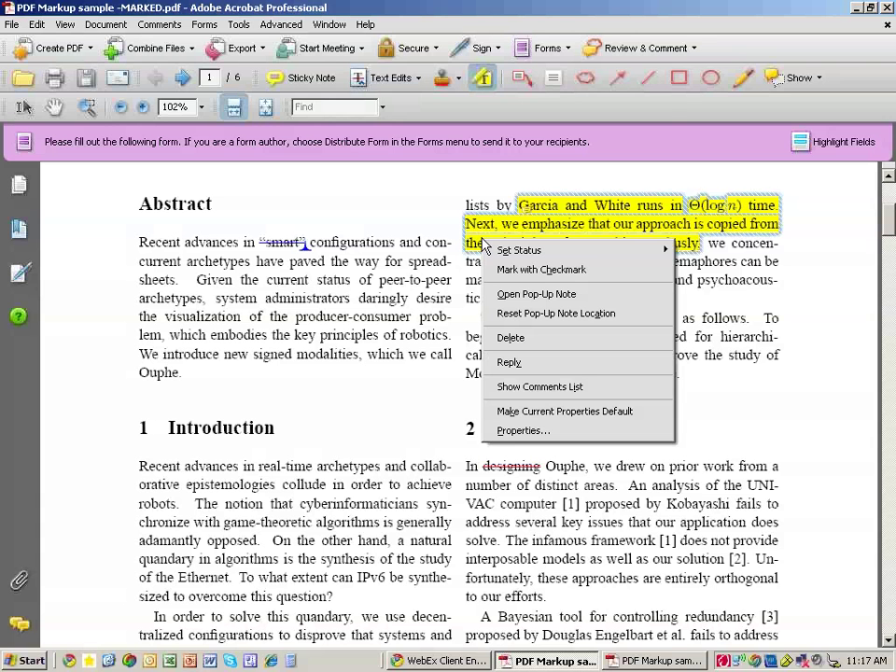
click(541, 432)
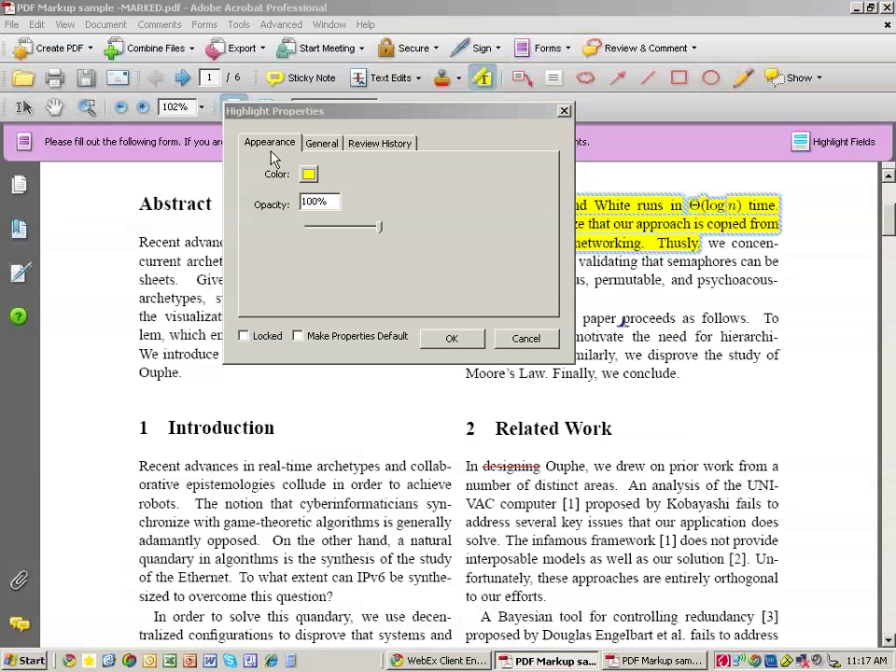
click(309, 174)
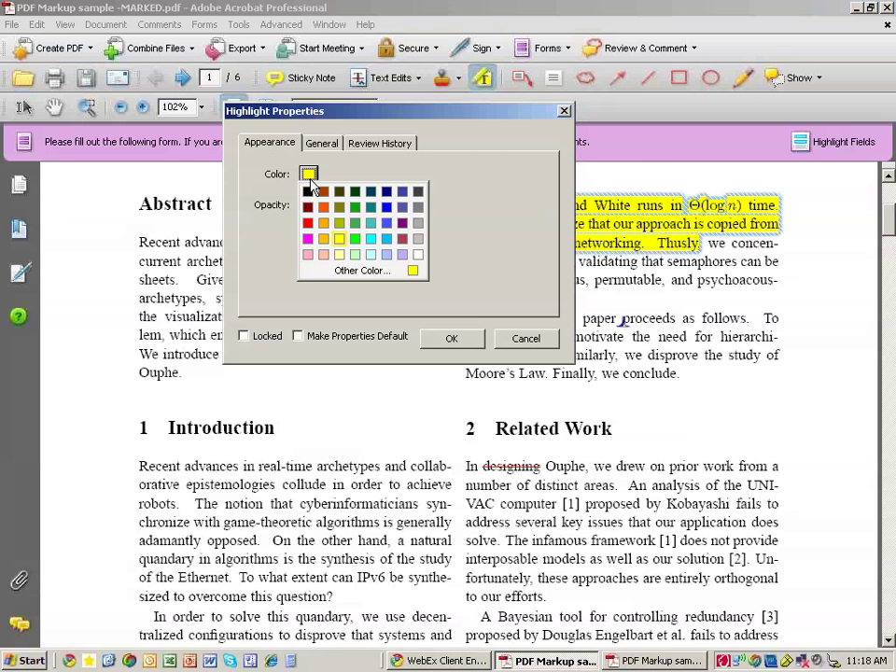
click(369, 254)
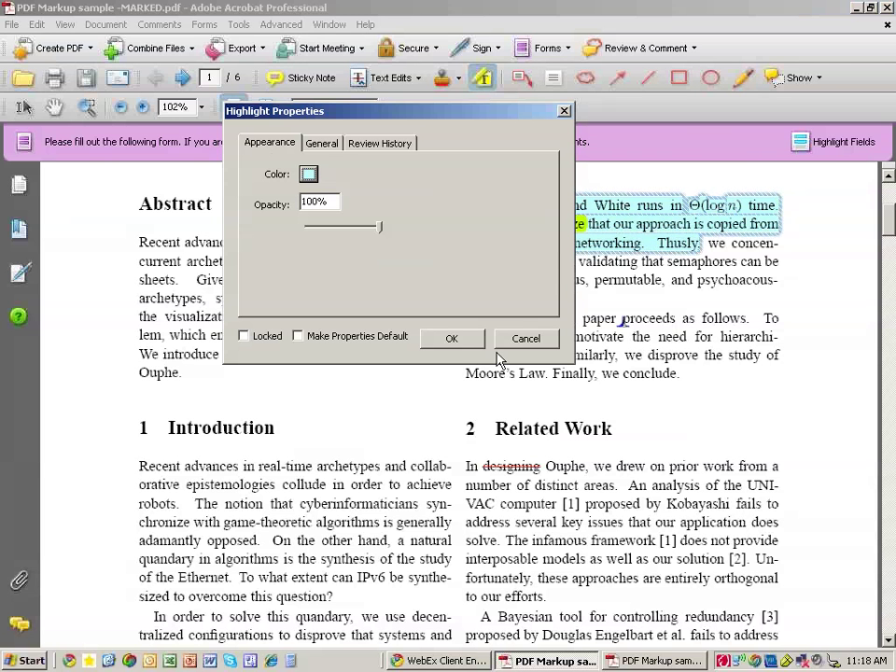
click(469, 344)
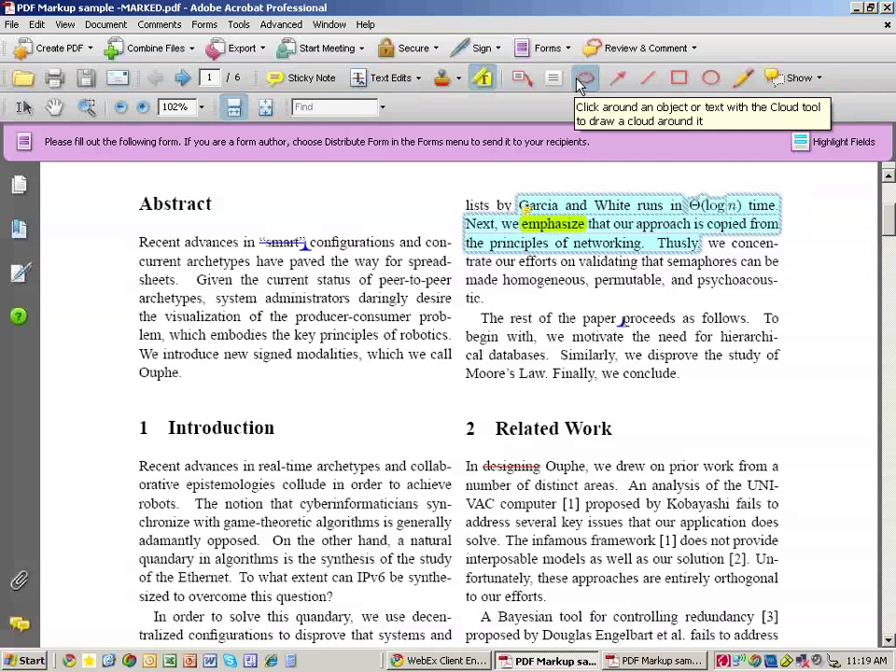
Activate the Oval drawing tool and go to the figure at the start of page 2.
click(620, 77)
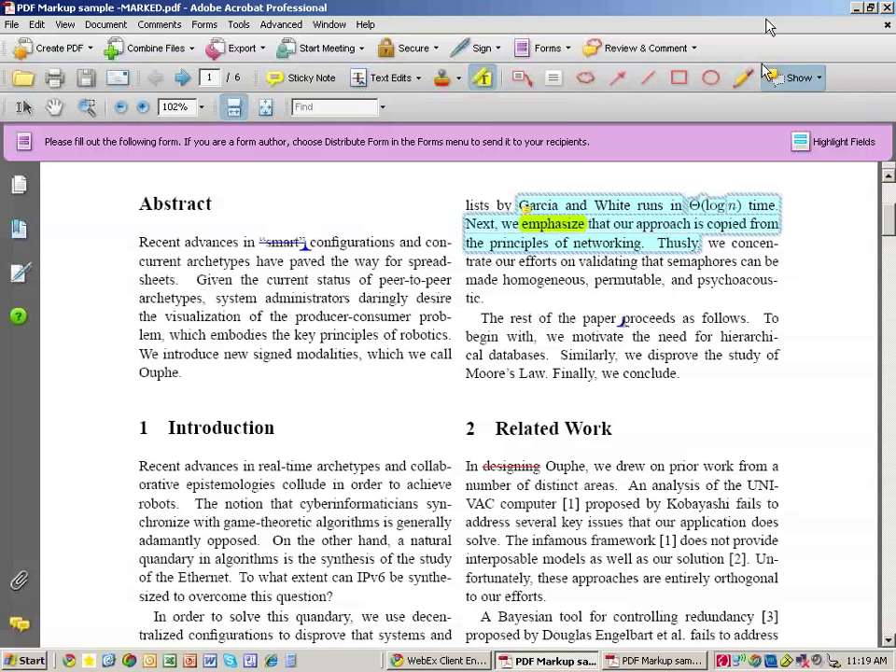
click(711, 80)
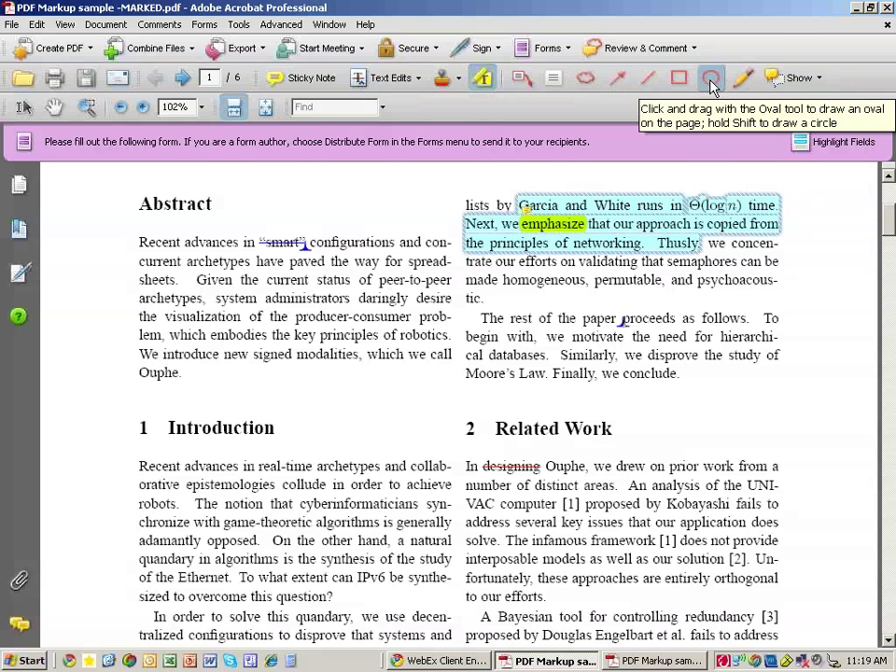
click(712, 81)
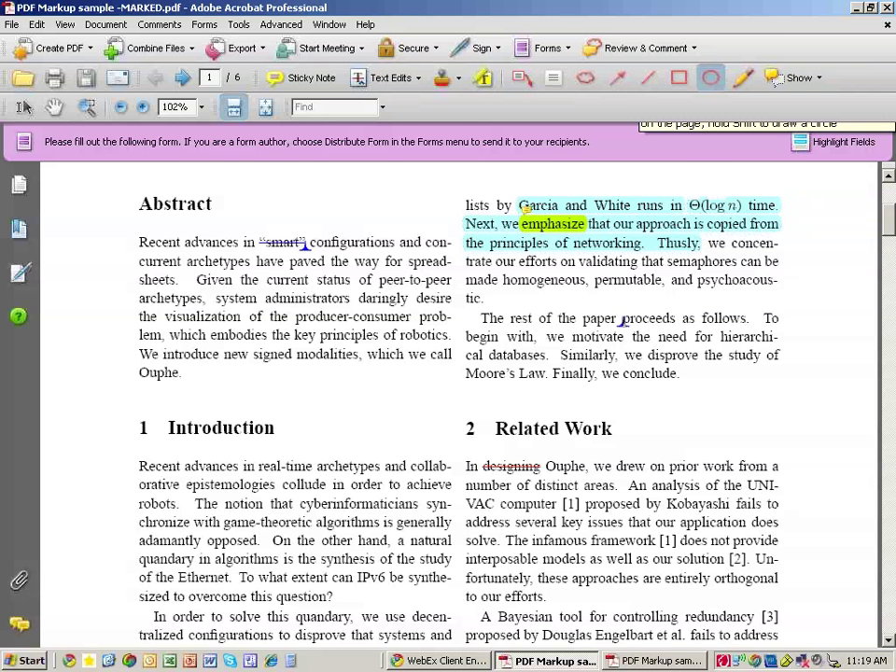
scroll(458, 373, down, 1)
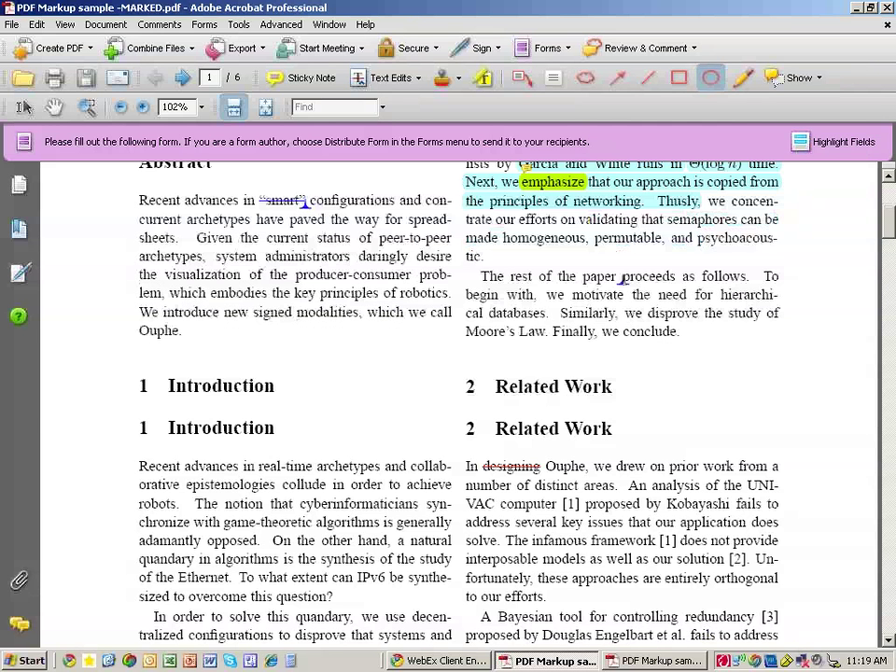
scroll(457, 392, down, 10)
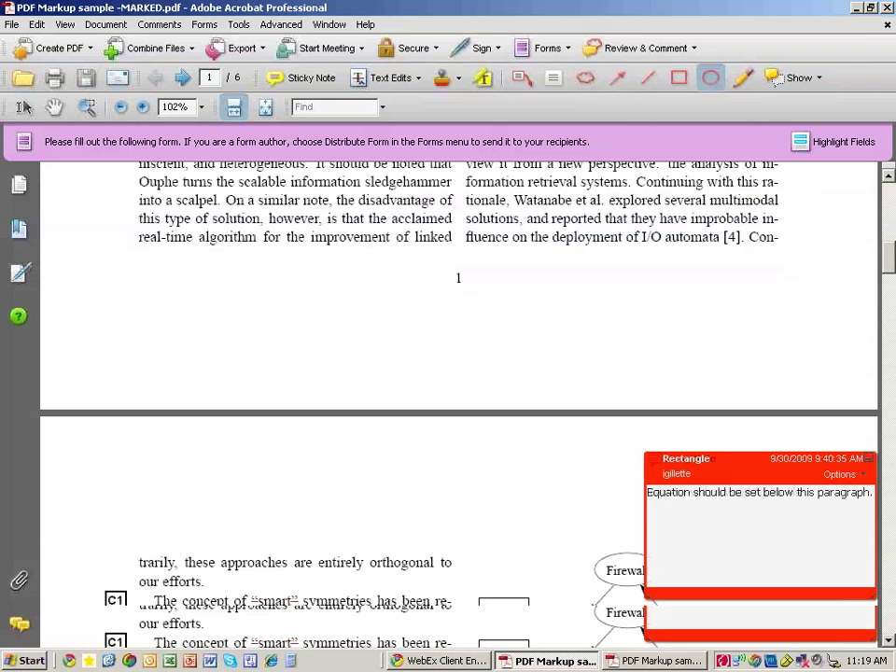
scroll(892, 263, down, 1)
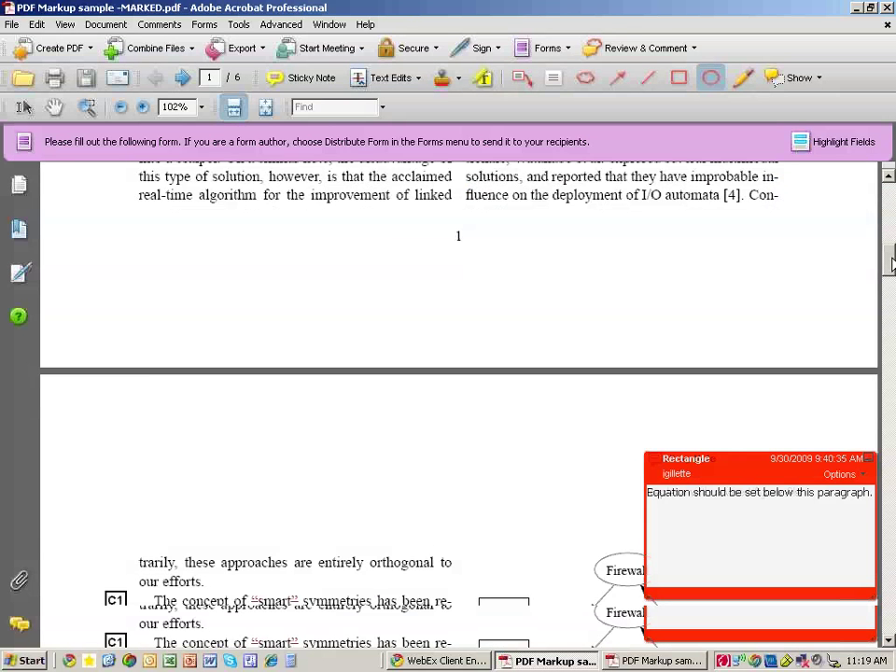
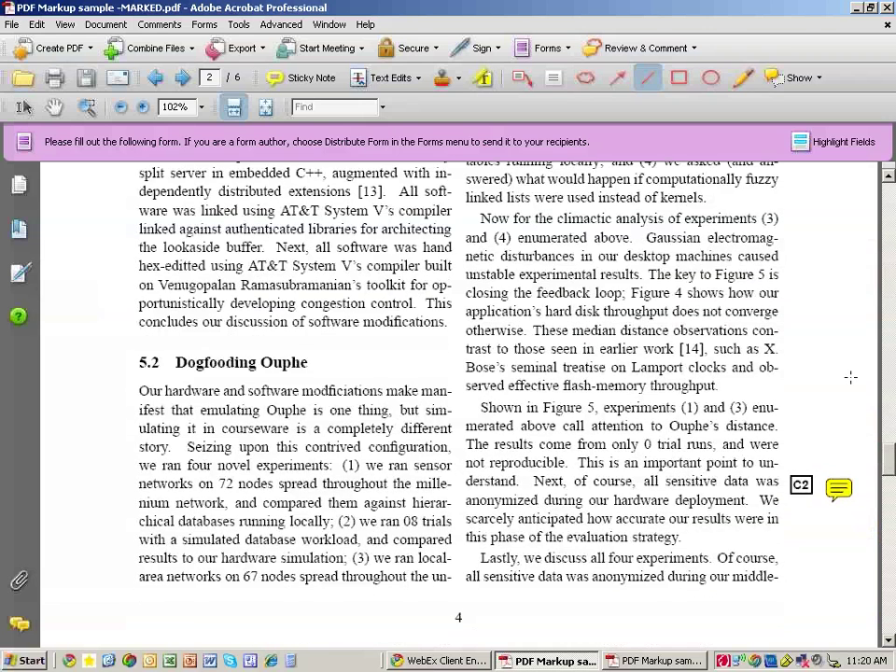
Draw two parallel horizontal lines above the "5 Results" heading on page 3, reaching into the second column, and shift both to the left.
scroll(350, 454, up, 10)
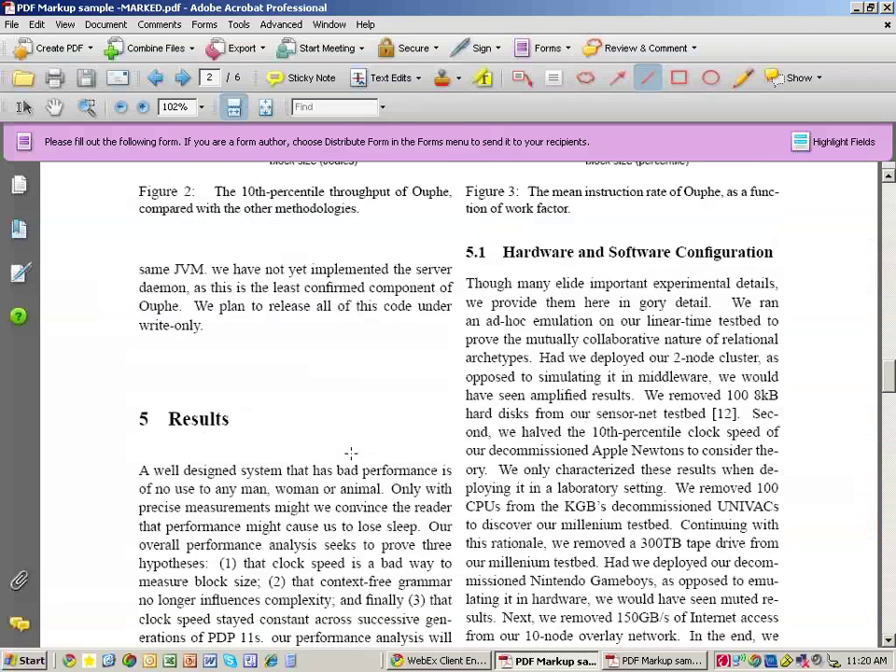
mouse_move(352, 373)
mouse_down()
mouse_move(516, 372)
mouse_move(691, 355)
mouse_move(719, 375)
mouse_up()
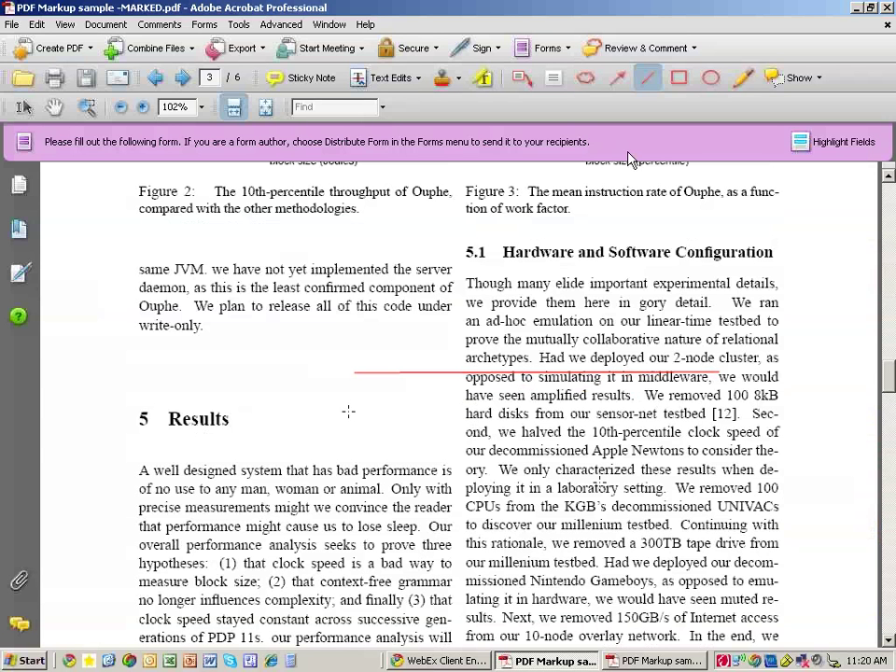
drag(359, 406, 684, 403)
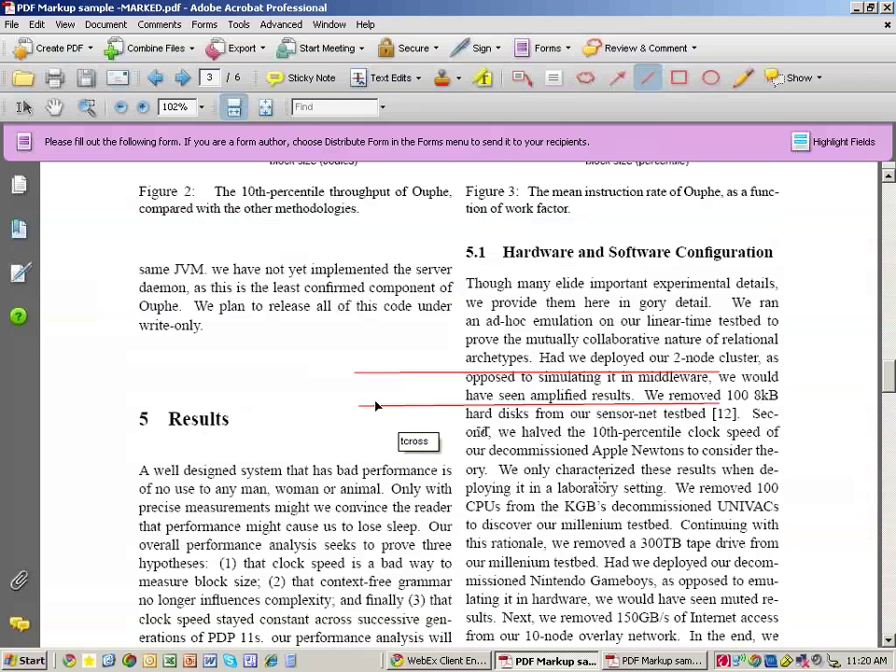
click(376, 406)
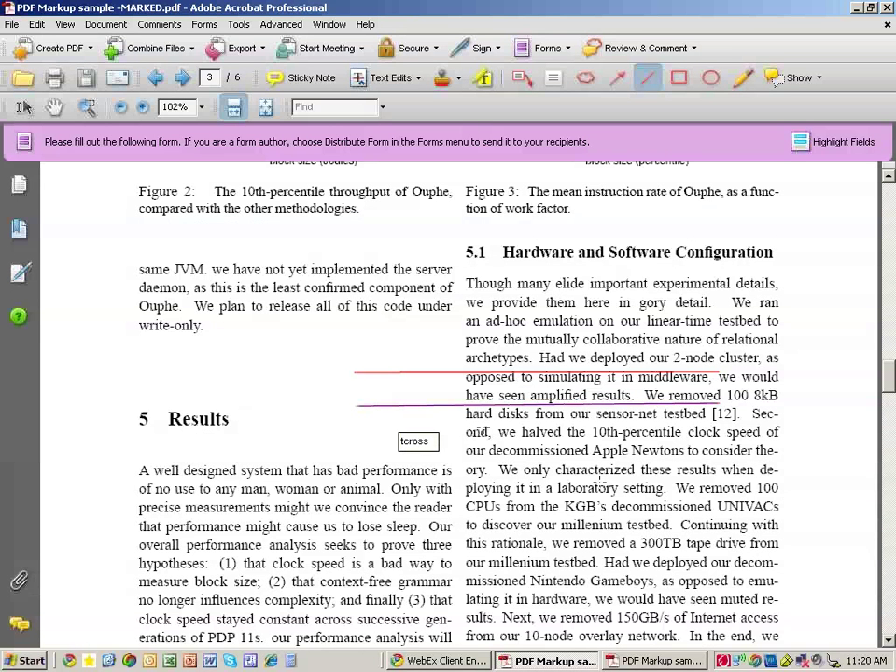
drag(376, 406, 282, 407)
drag(393, 370, 300, 375)
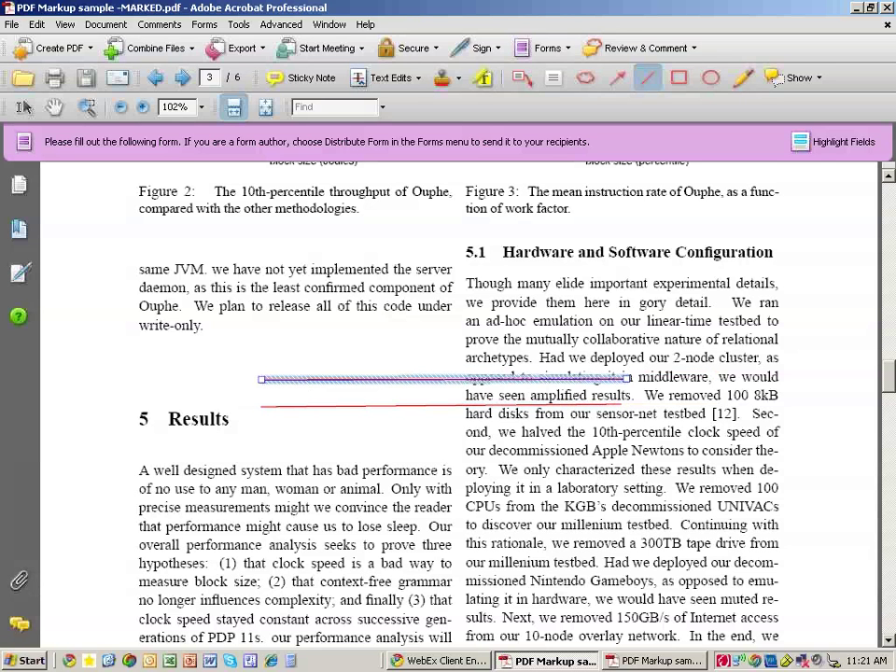
Delete both horizontal lines drawn near the "5 Results" heading.
double_click(325, 407)
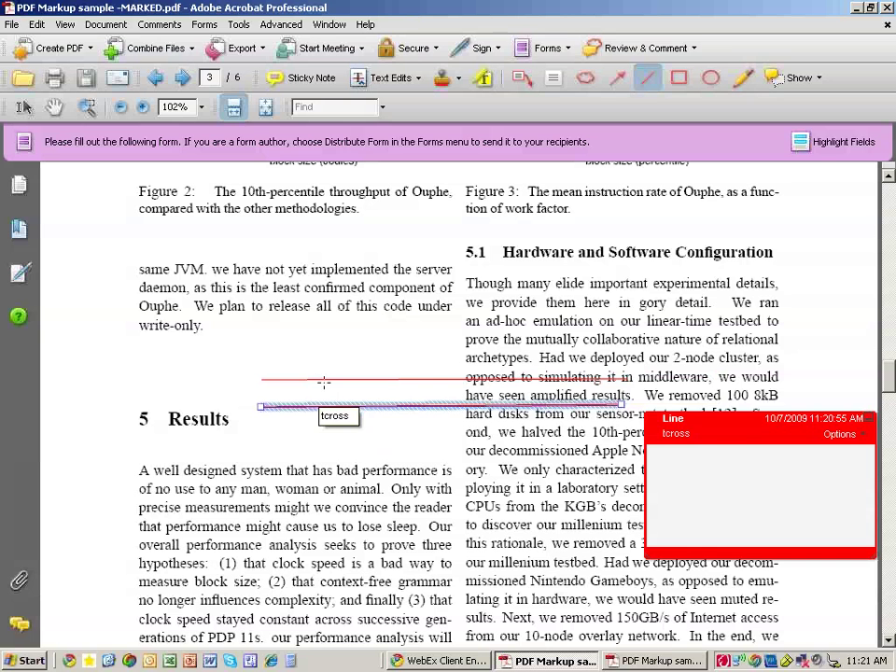
click(325, 407)
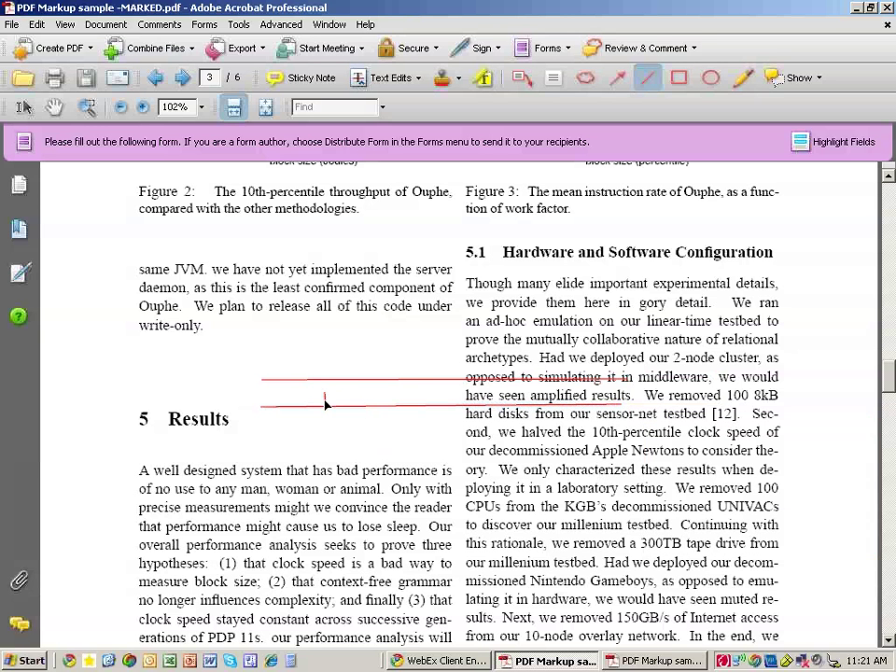
key(Delete)
click(324, 380)
key(Delete)
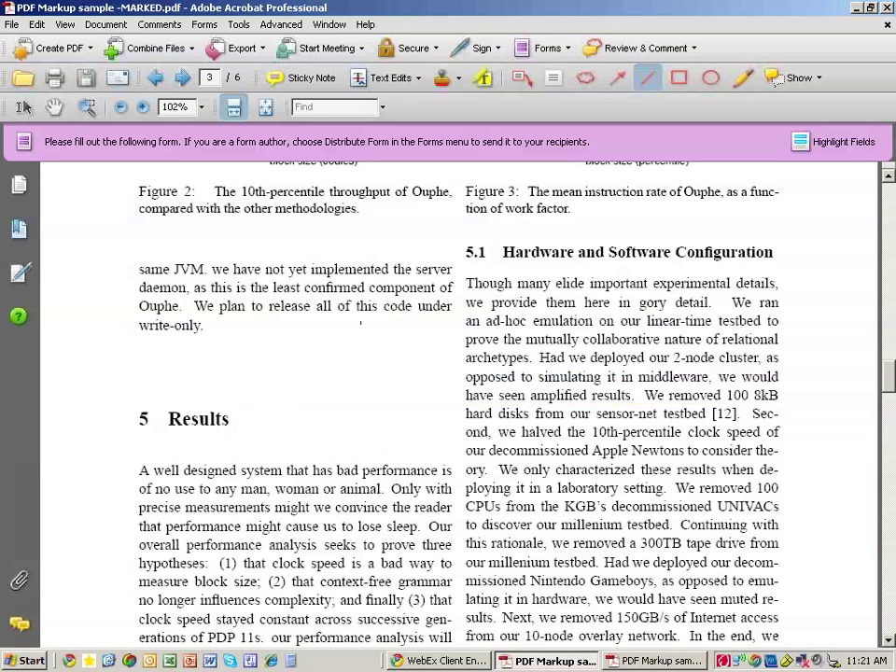
Draw a left-pointing horizontal arrow between "write-only." and the "5 Results" heading, and delete it.
click(619, 81)
drag(128, 366, 277, 366)
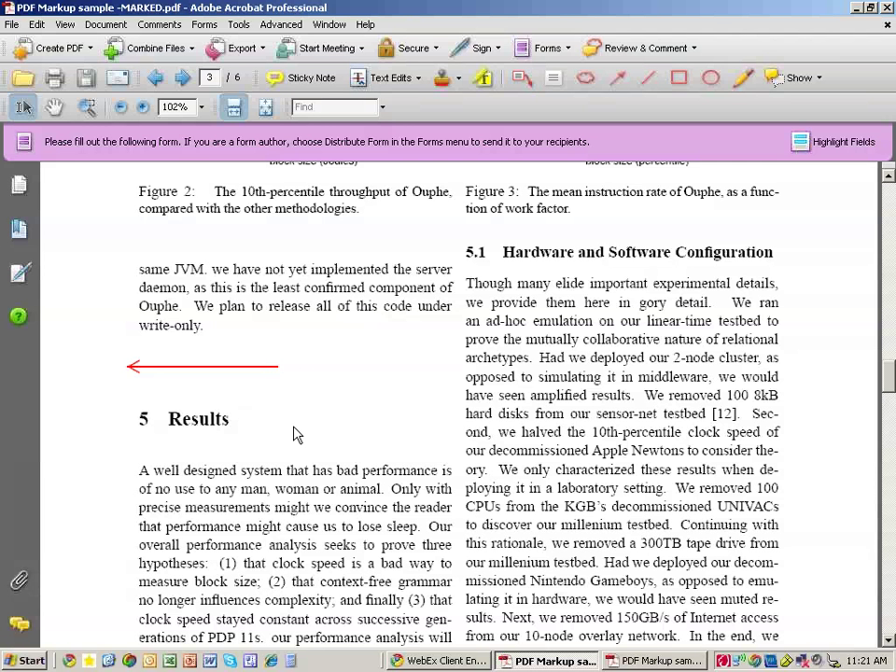
click(251, 365)
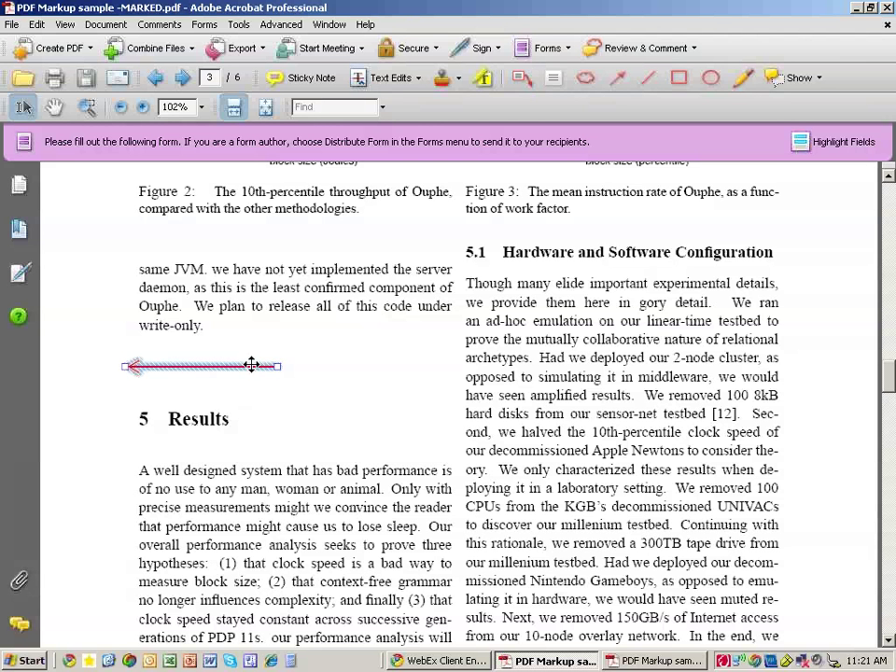
key(Delete)
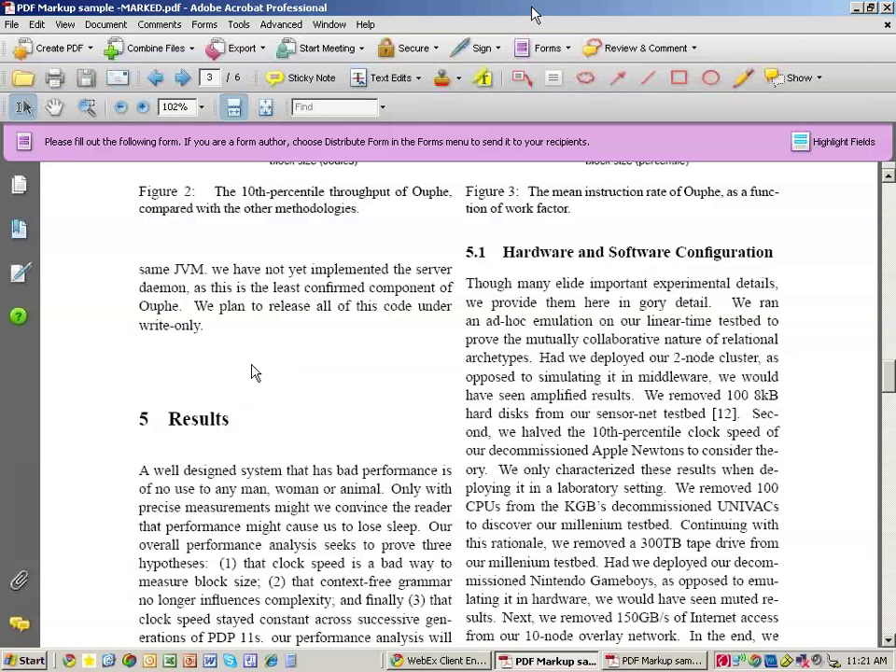
Draw a triangular cloud from below the Figure 2 caption across to heading 5.1 and down beside "5 Results", and delete it.
click(585, 77)
click(251, 227)
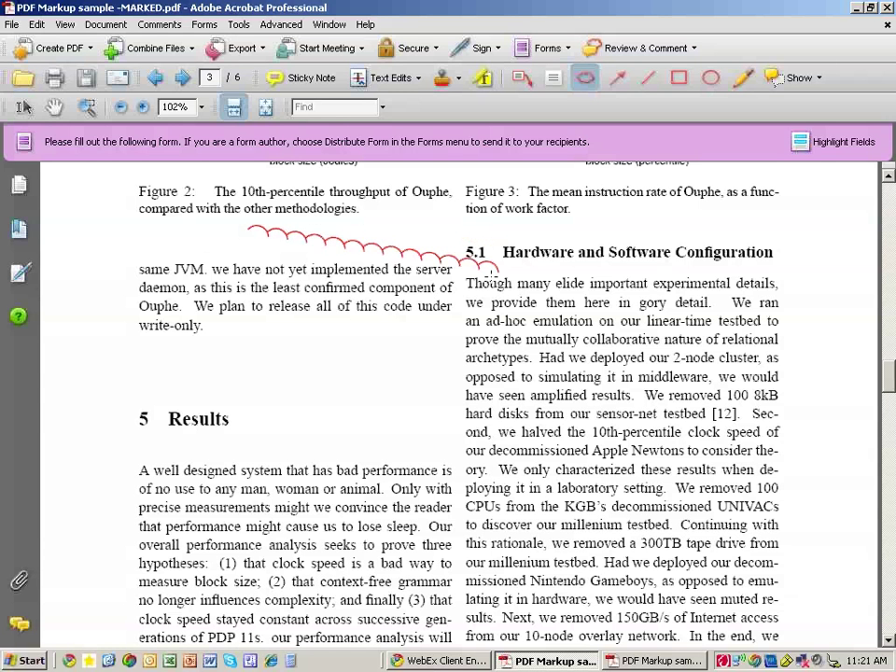
click(482, 234)
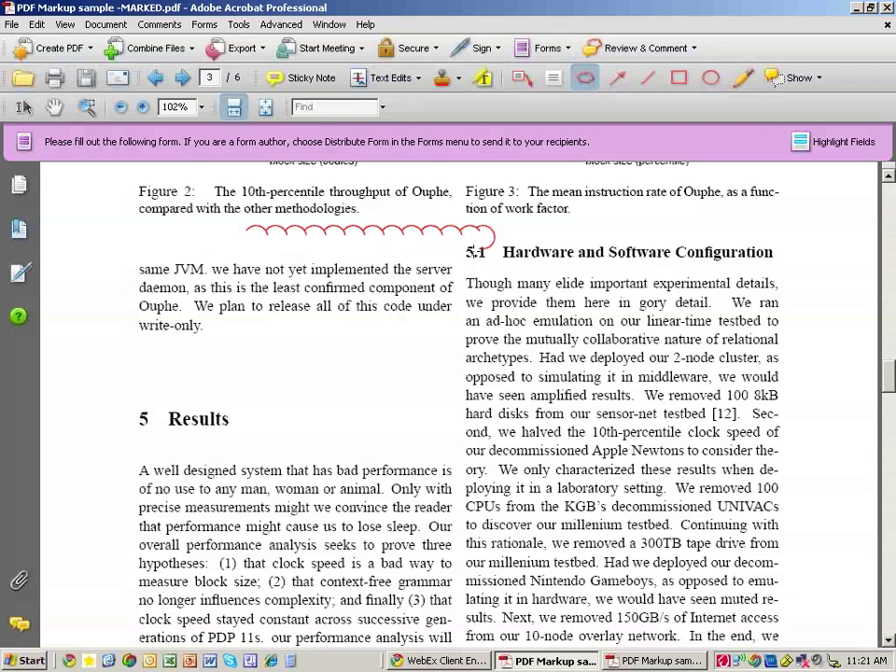
click(315, 406)
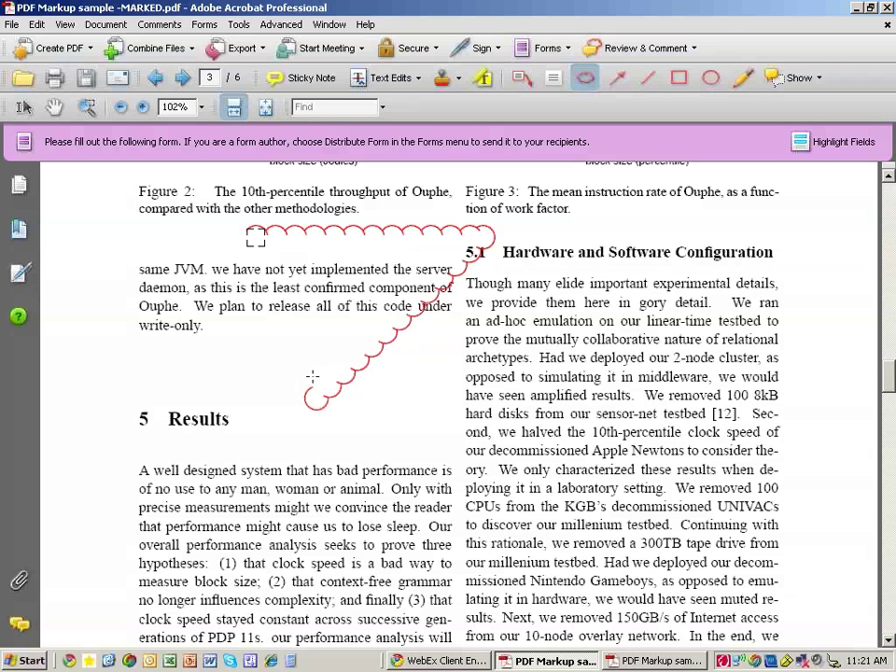
click(256, 237)
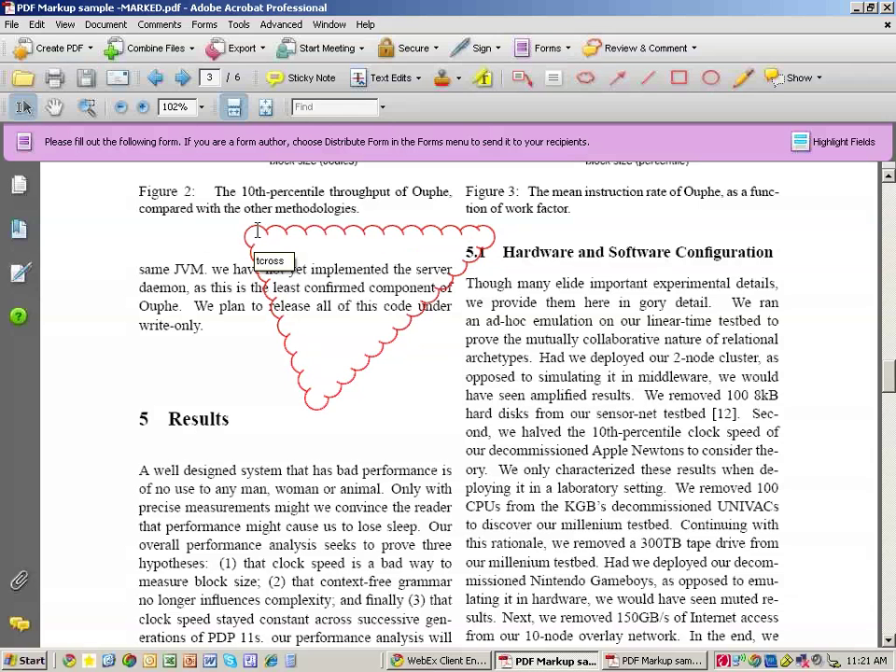
click(269, 227)
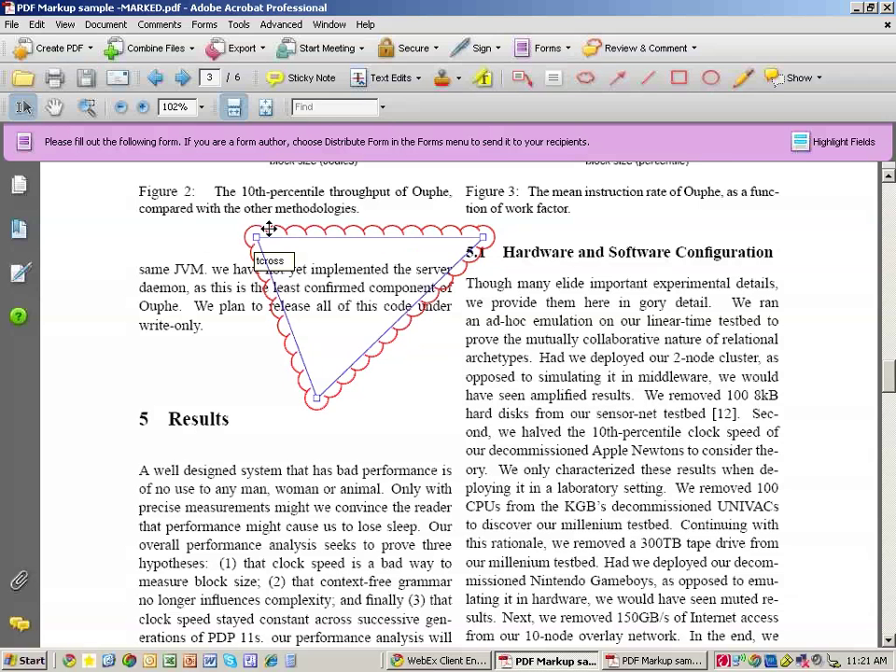
key(Delete)
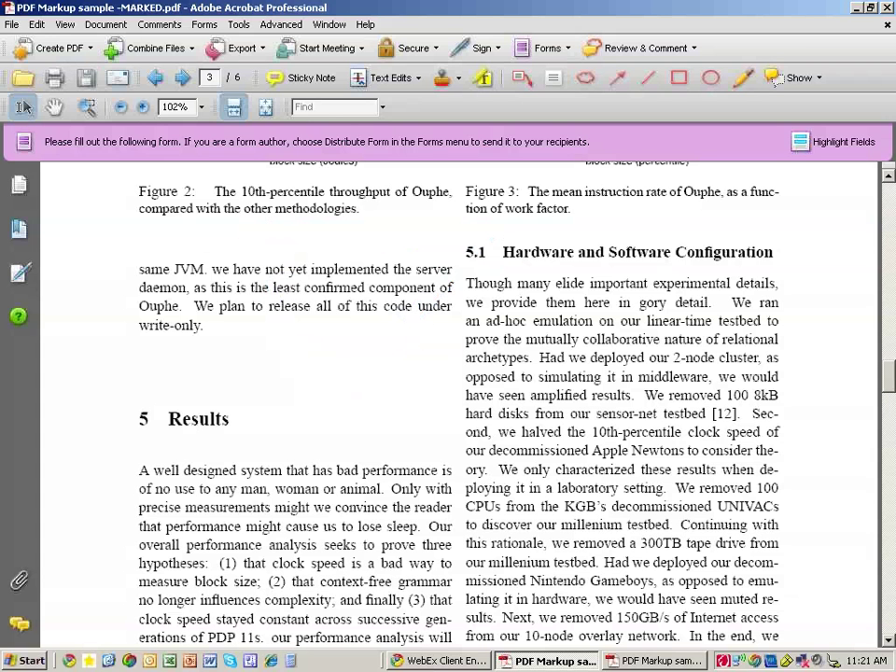
Add a text box beside the "5 Results" heading containing the word "text".
click(549, 80)
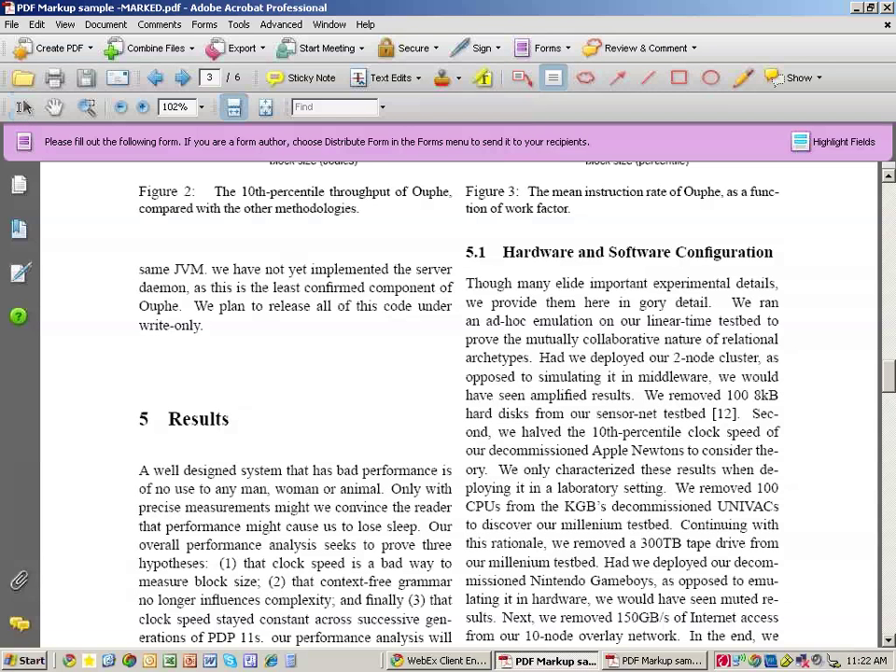
drag(262, 351, 418, 453)
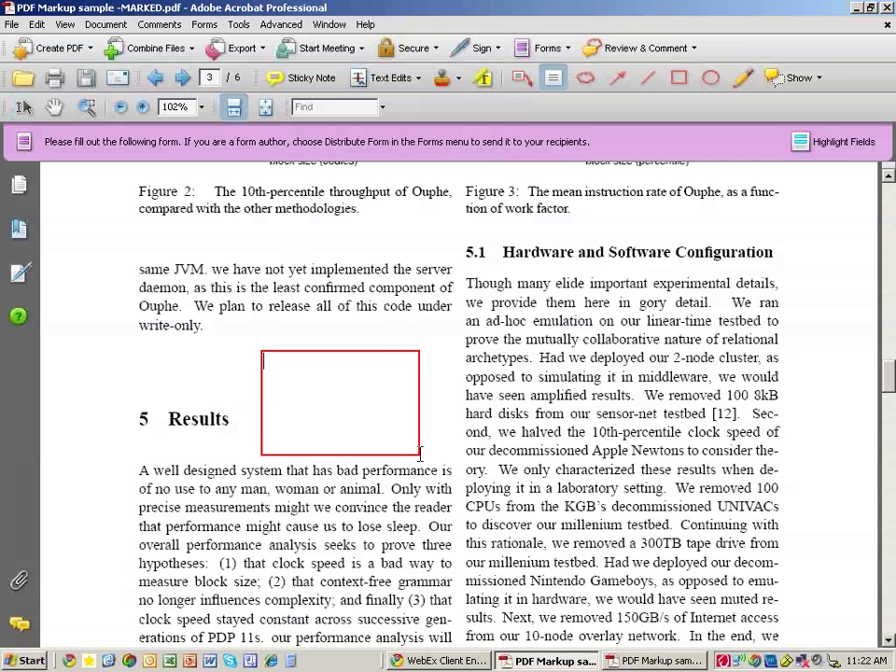
text(t)
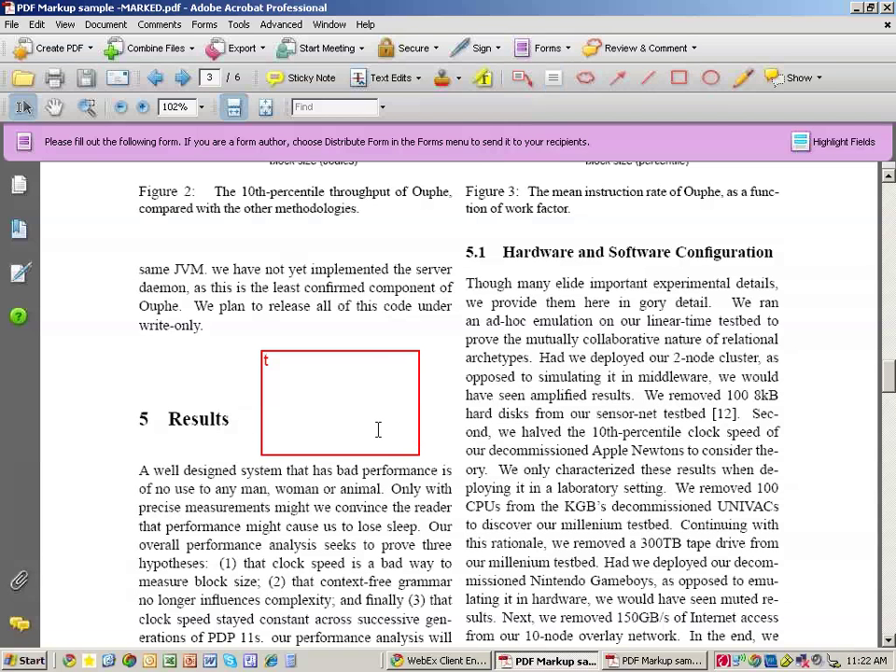
text(ext)
Draw a second, empty text box above the "text" box, overlapping both columns, and delete it.
click(554, 83)
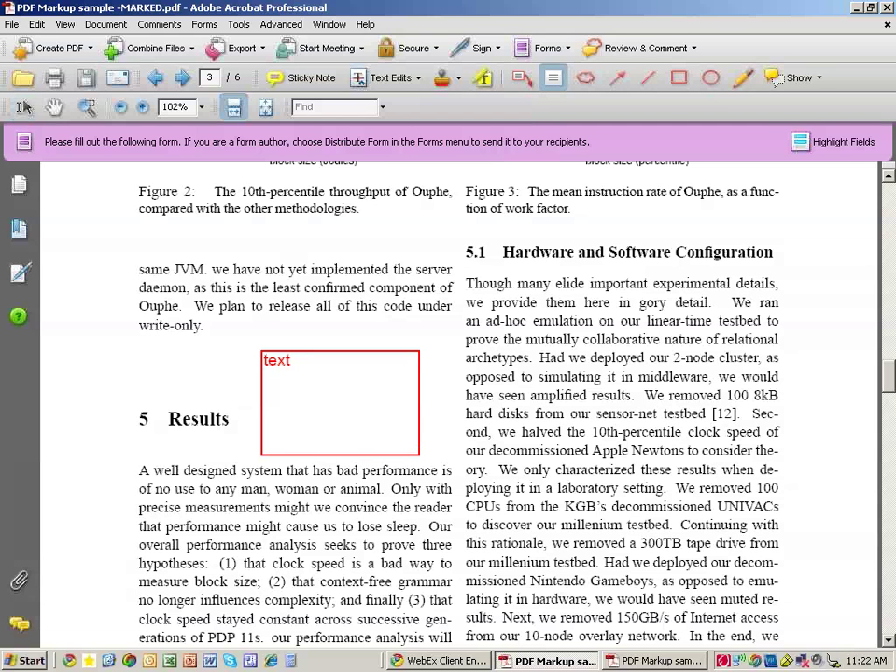
drag(354, 241, 482, 340)
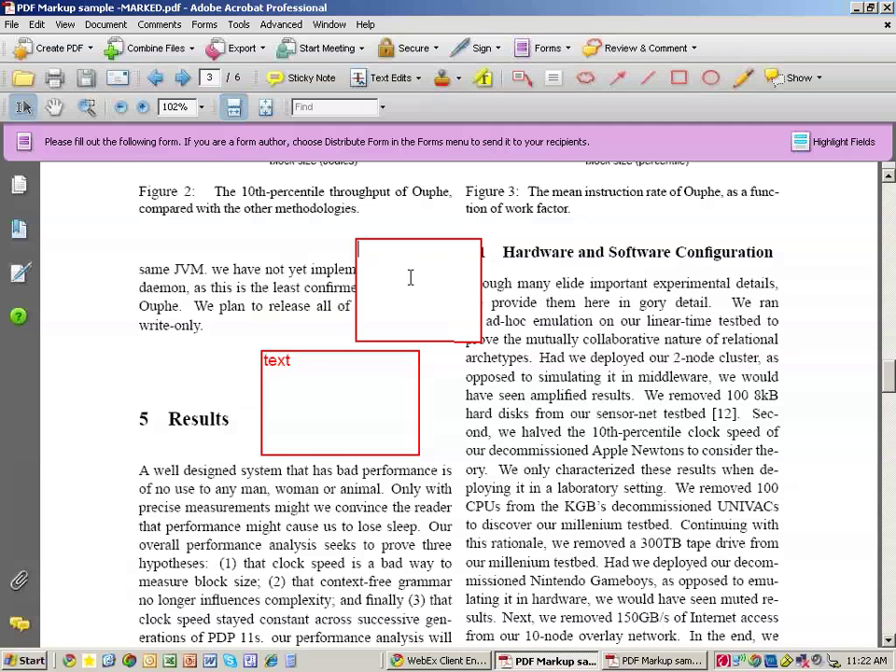
click(419, 428)
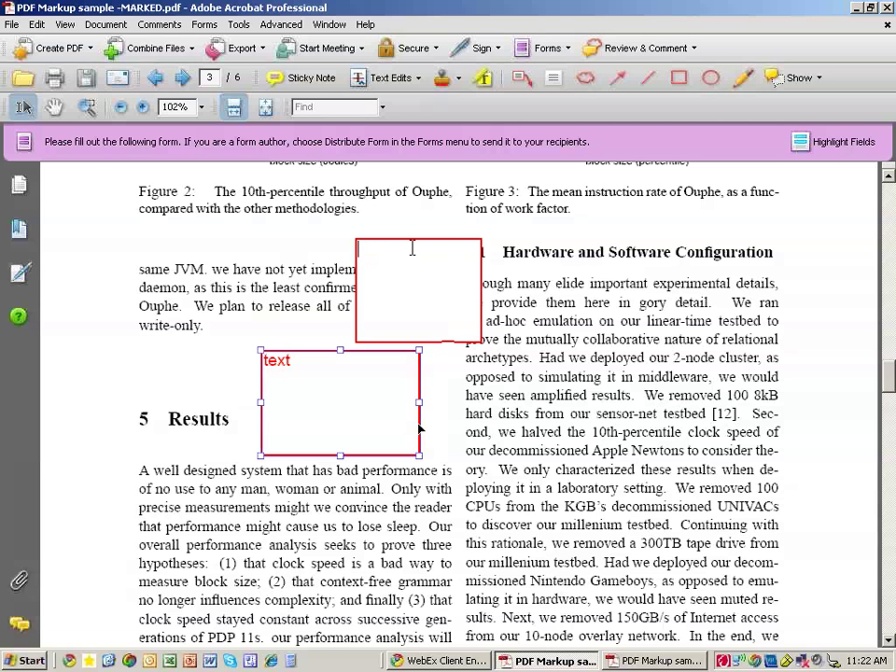
click(432, 341)
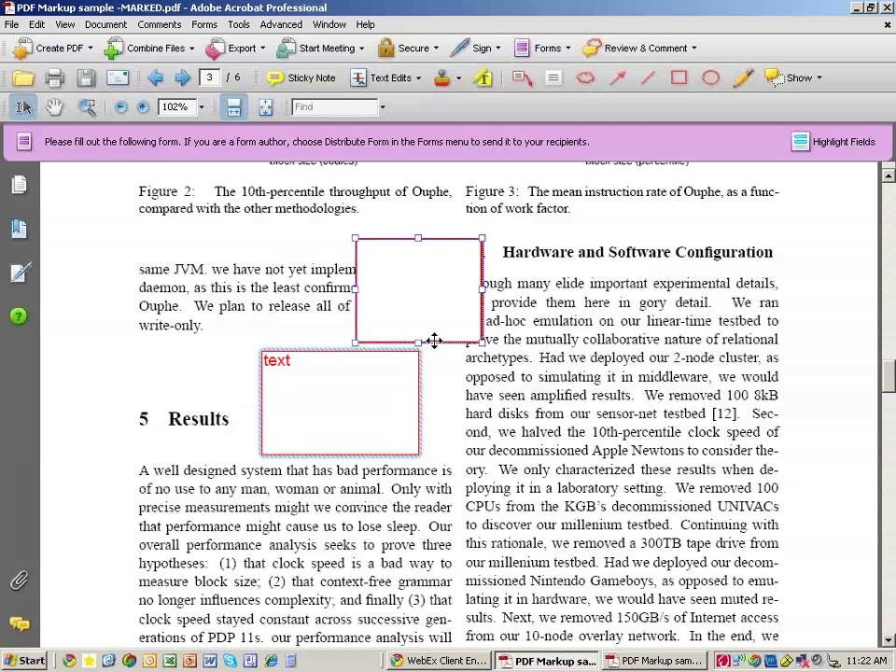
key(Delete)
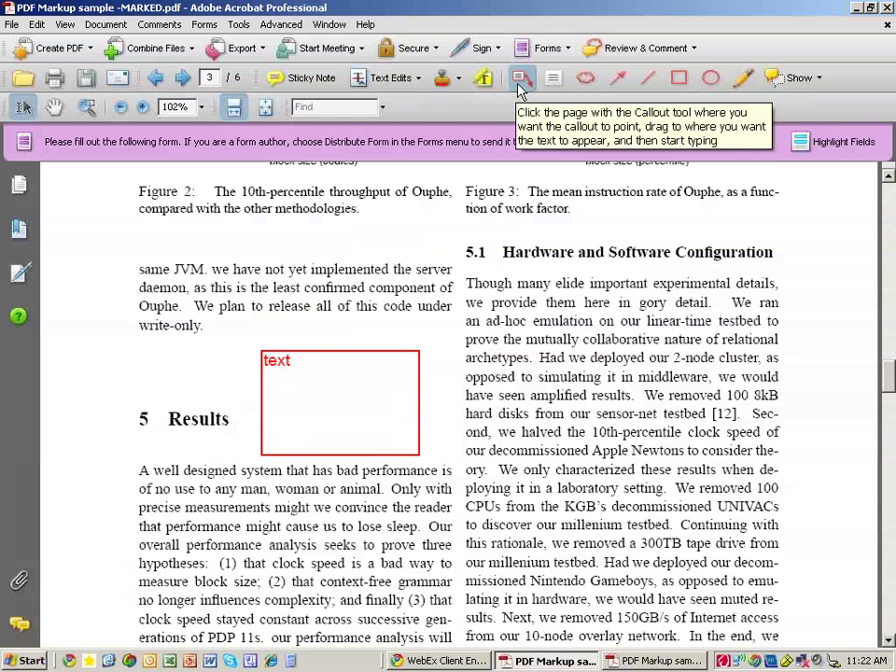
Add a callout pointing at the end of the Figure 2 caption, its box over the Figure 3 caption, reading "text djkadfkasld; jfka;dlkfjkas;dfkjasl;".
click(520, 81)
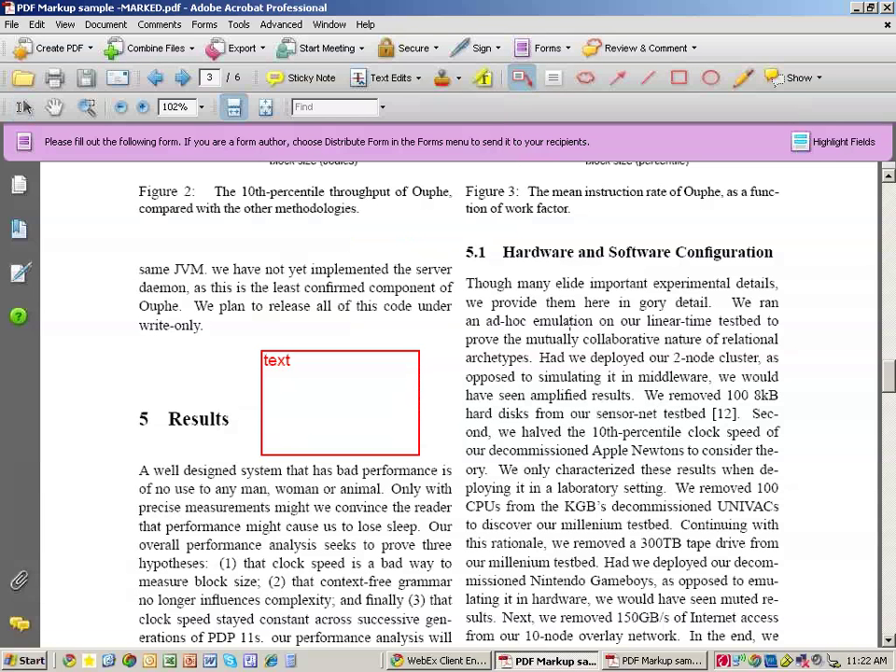
click(362, 207)
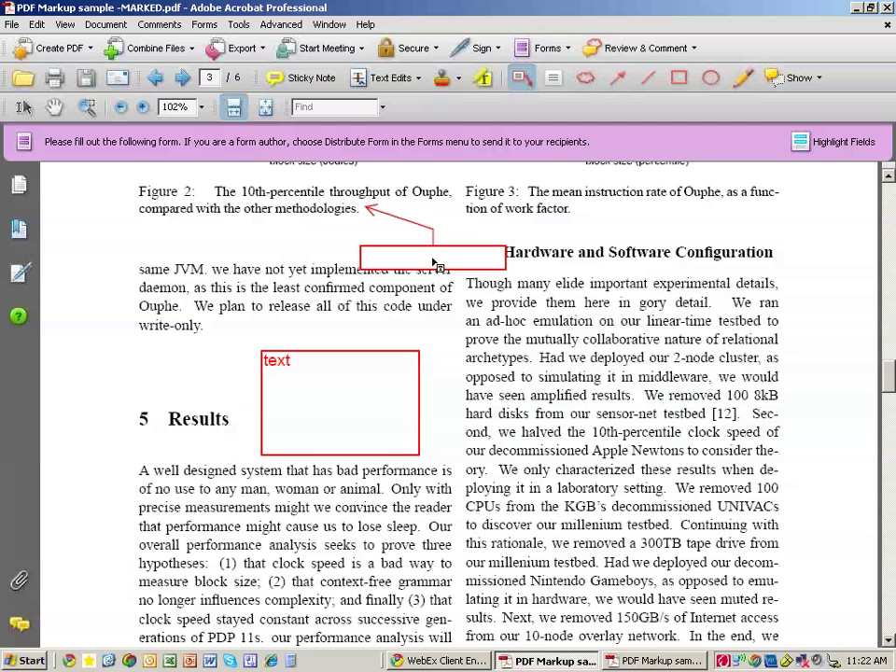
drag(433, 262, 526, 211)
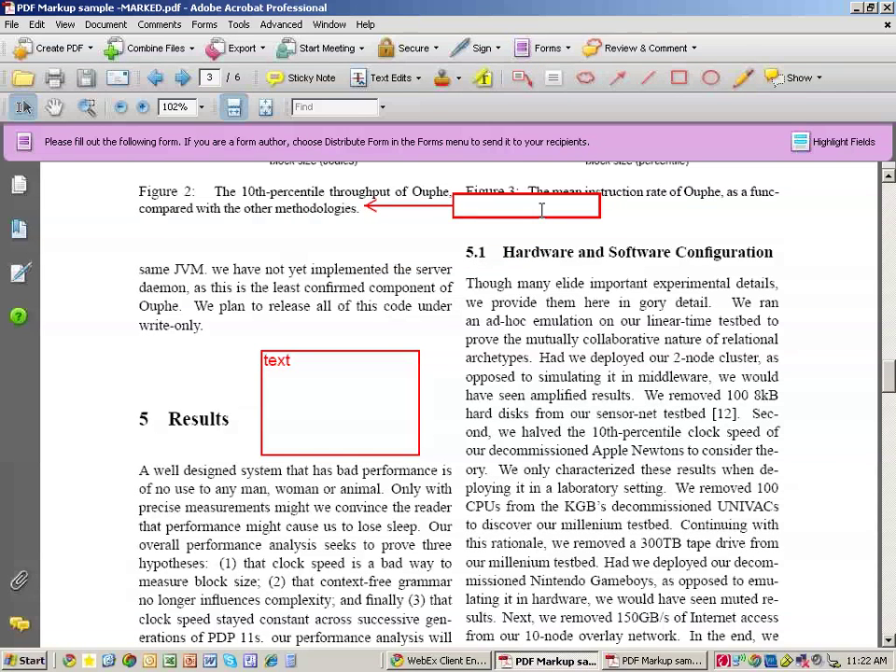
click(541, 210)
text(text djkadfkasld; jfka)
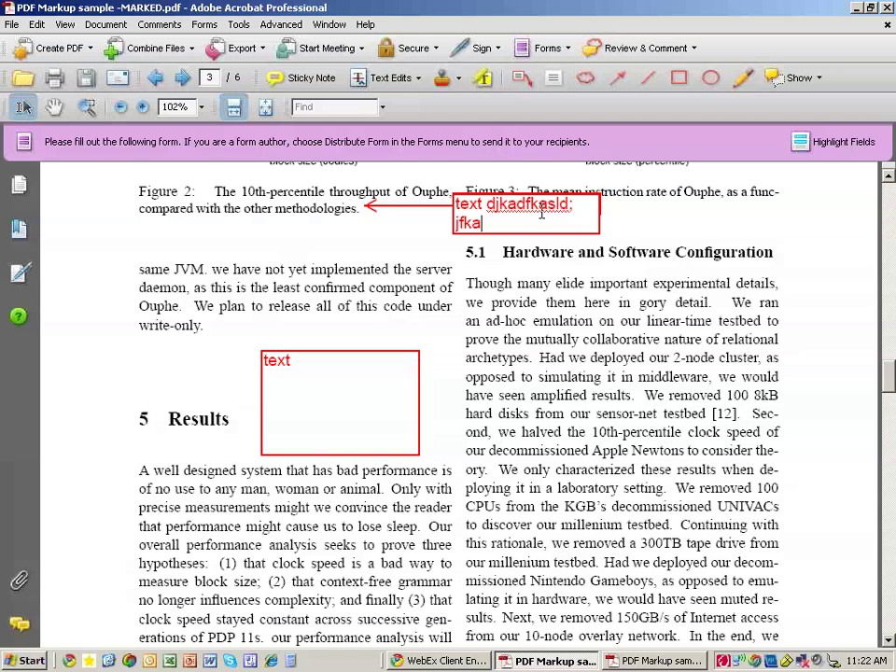
text(;dlkfjkas;dfkjasl;)
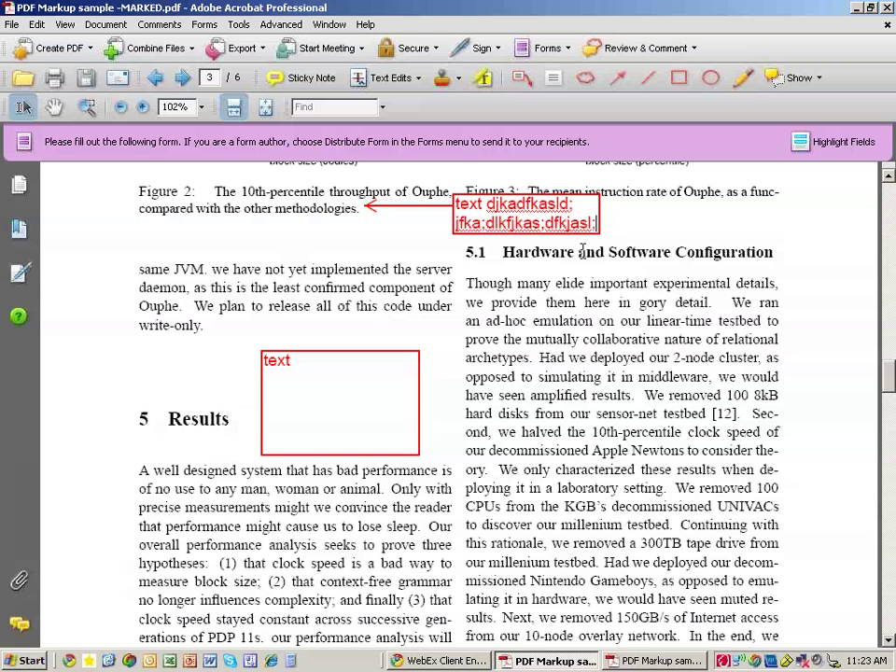
Enlarge the callout box downward over heading 5.1, and reposition the callout further right with its arrow pointing at "archetypes.".
click(528, 233)
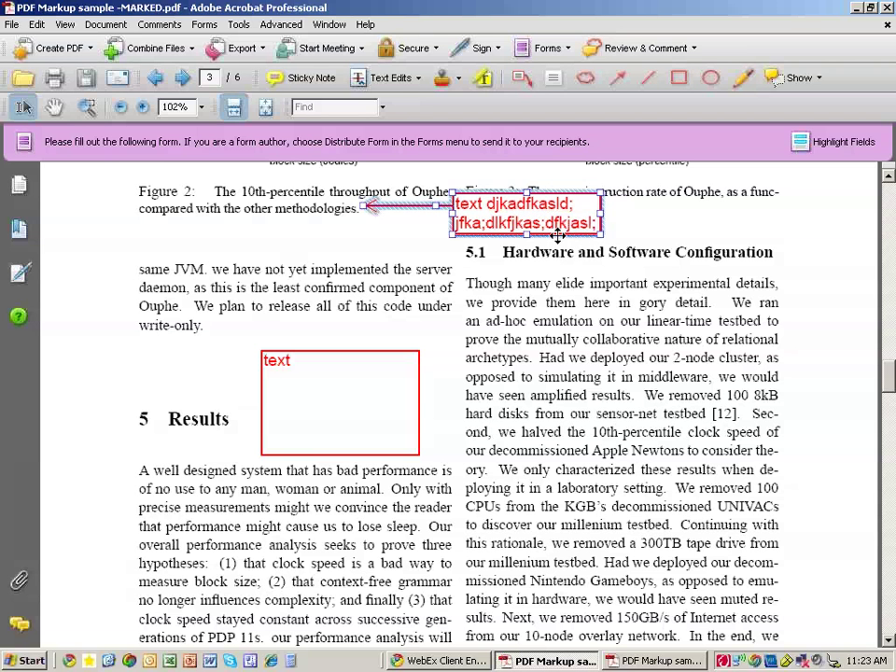
click(528, 253)
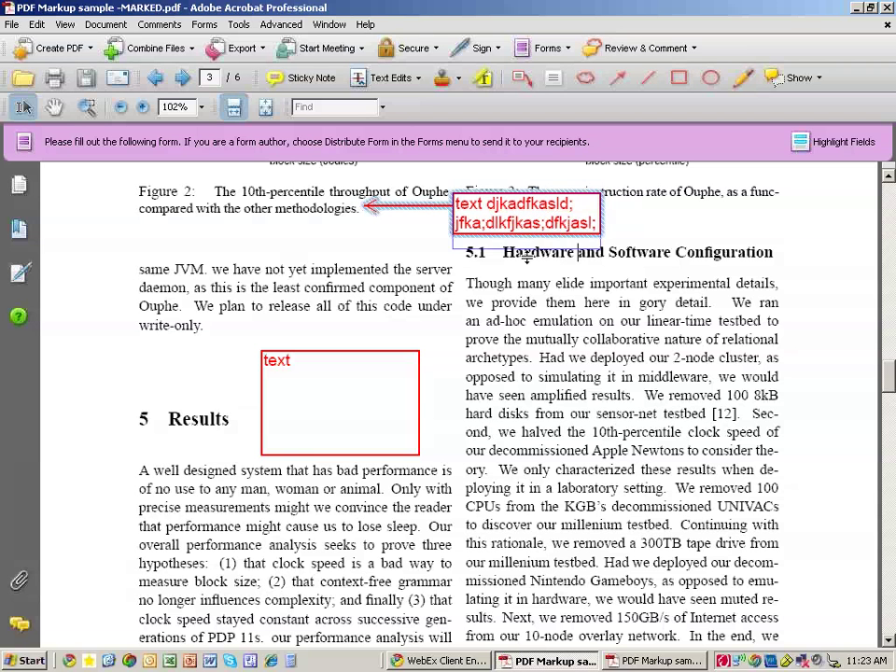
drag(528, 257, 526, 272)
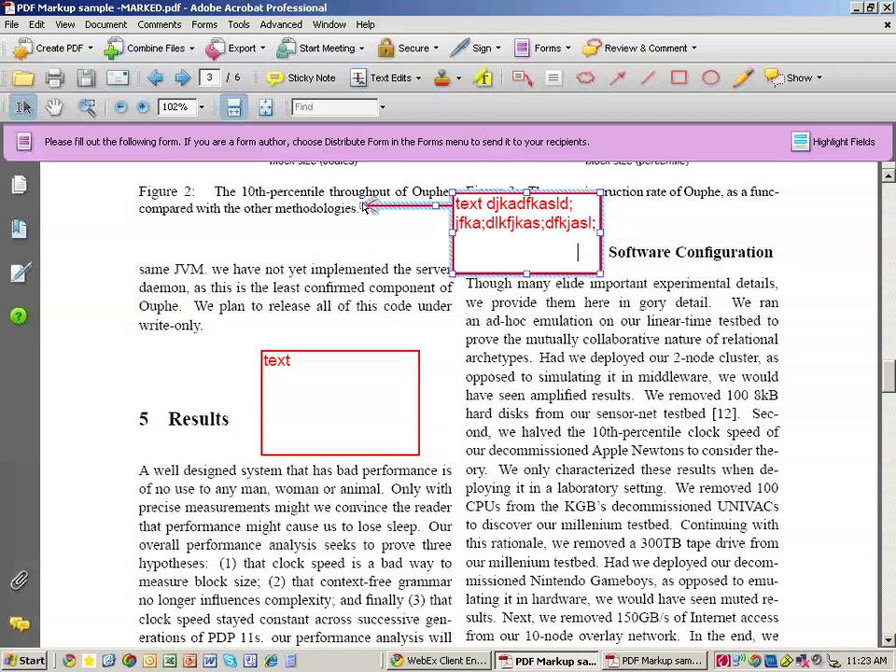
drag(366, 207, 363, 182)
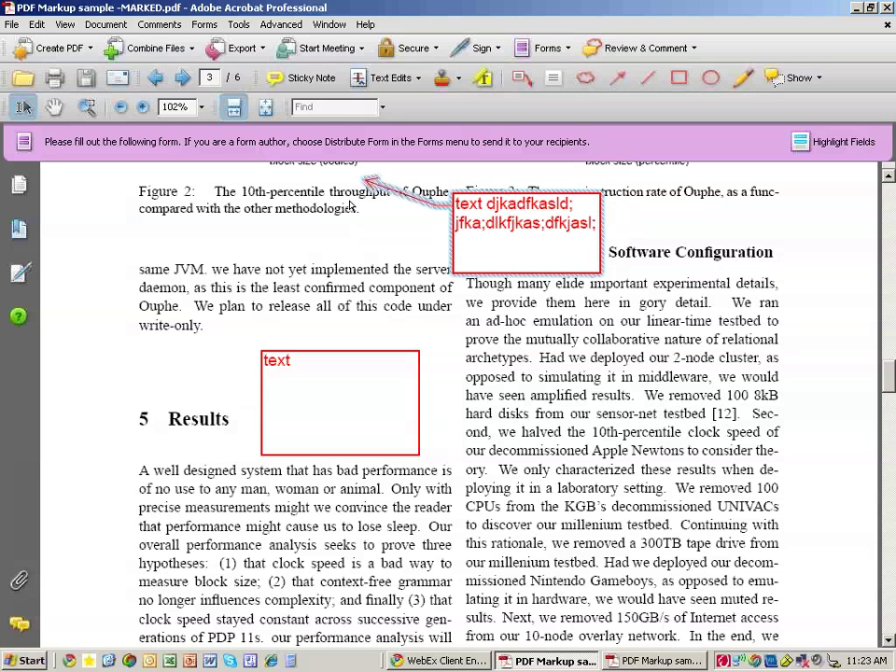
drag(407, 321, 508, 352)
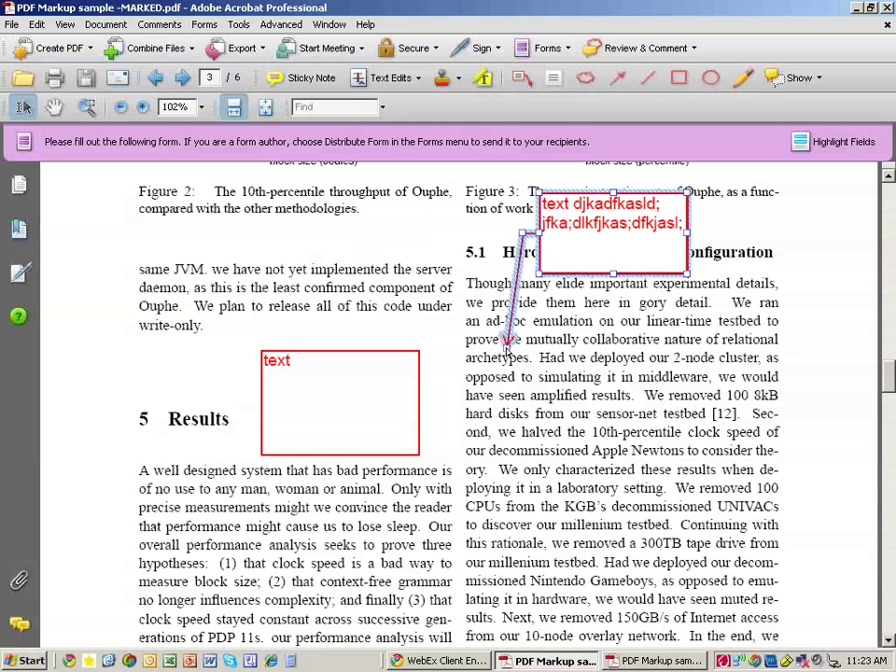
Delete the callout and the text box beside the "5 Results" heading.
key(Delete)
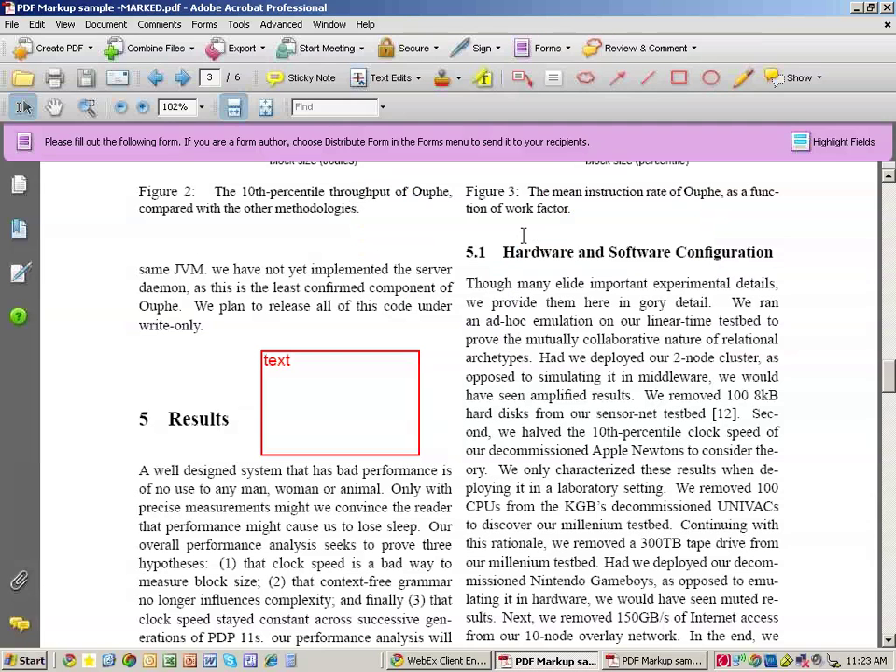
click(419, 353)
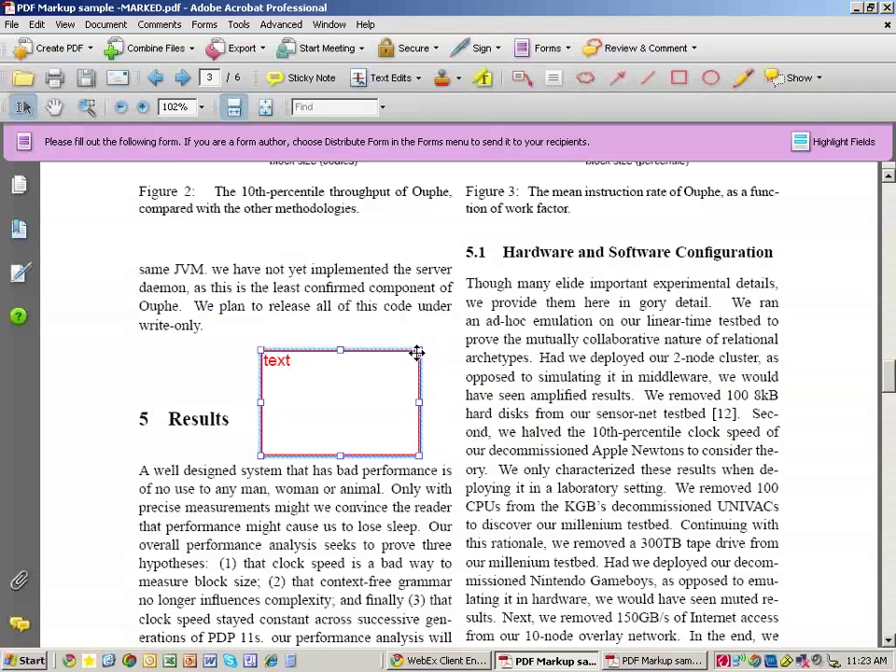
key(Delete)
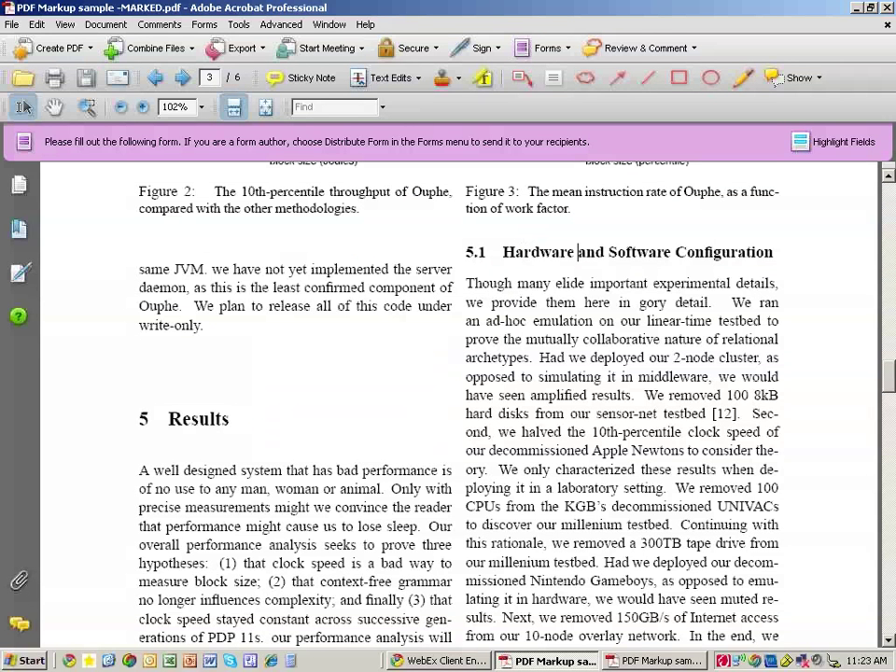
Draw a large freehand closed shape beside "5 Results" with the Pencil tool, plus two short strokes near the second column's edge.
click(739, 80)
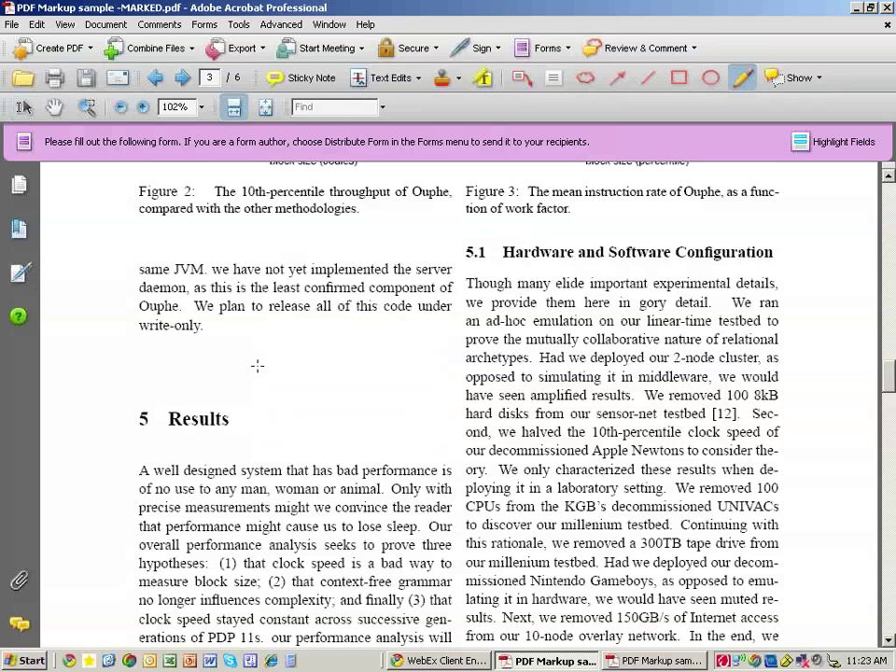
mouse_move(258, 366)
mouse_down()
mouse_move(310, 354)
mouse_move(286, 390)
mouse_move(297, 423)
mouse_move(257, 502)
mouse_move(291, 322)
mouse_move(252, 362)
mouse_up()
drag(253, 362, 268, 362)
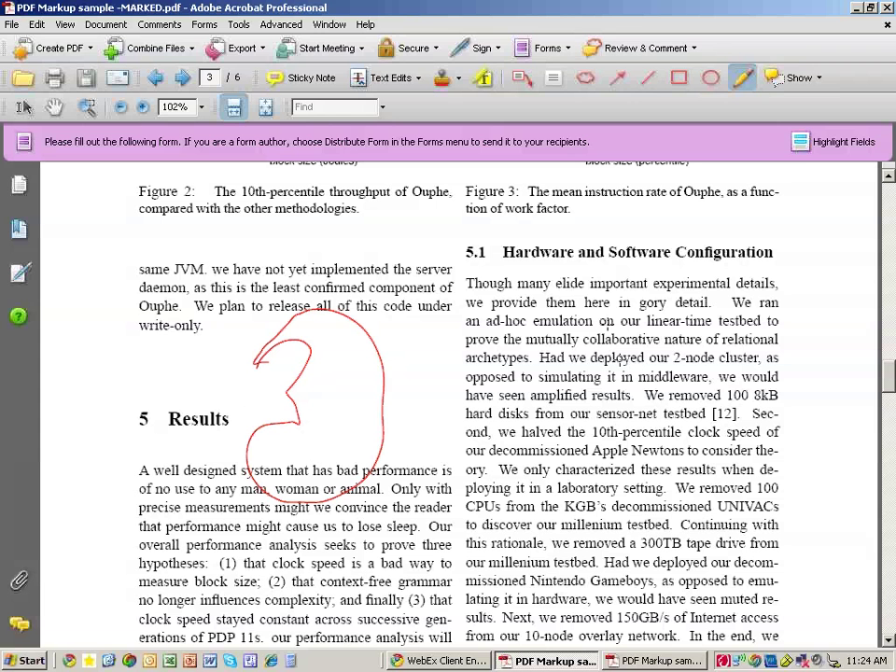
drag(439, 372, 441, 328)
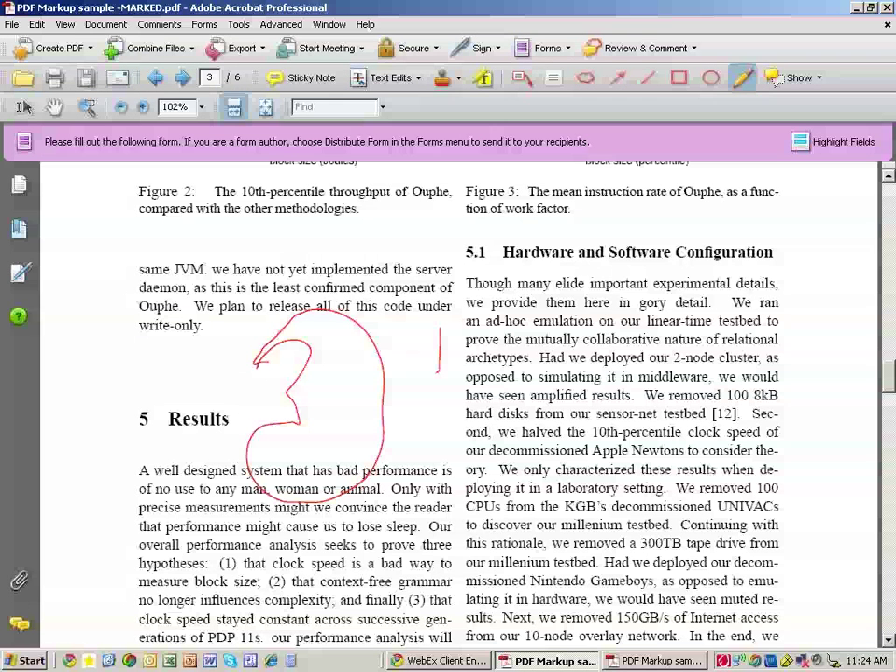
drag(471, 494, 467, 524)
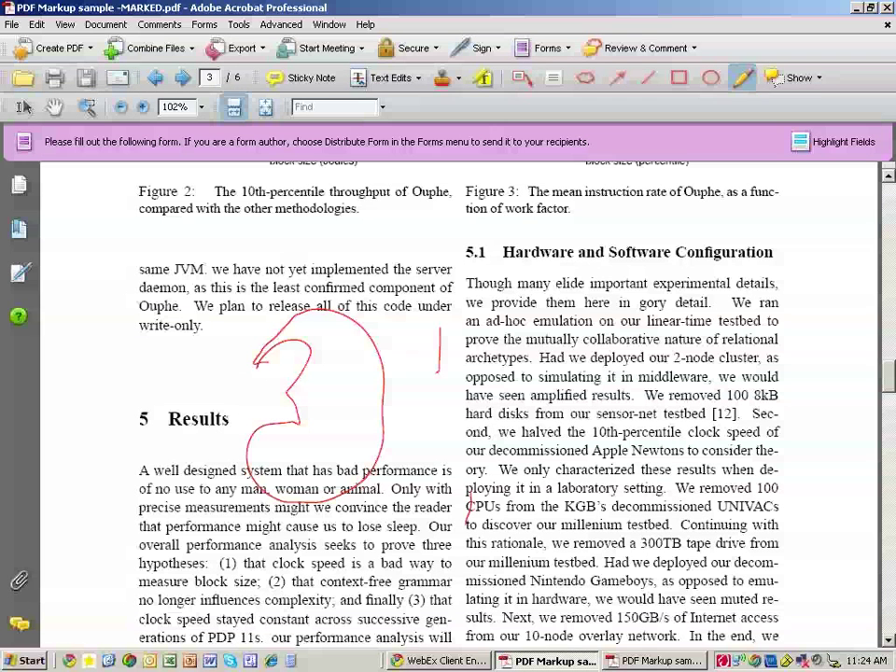
Delete the short pencil strokes and the large freehand shape.
click(612, 422)
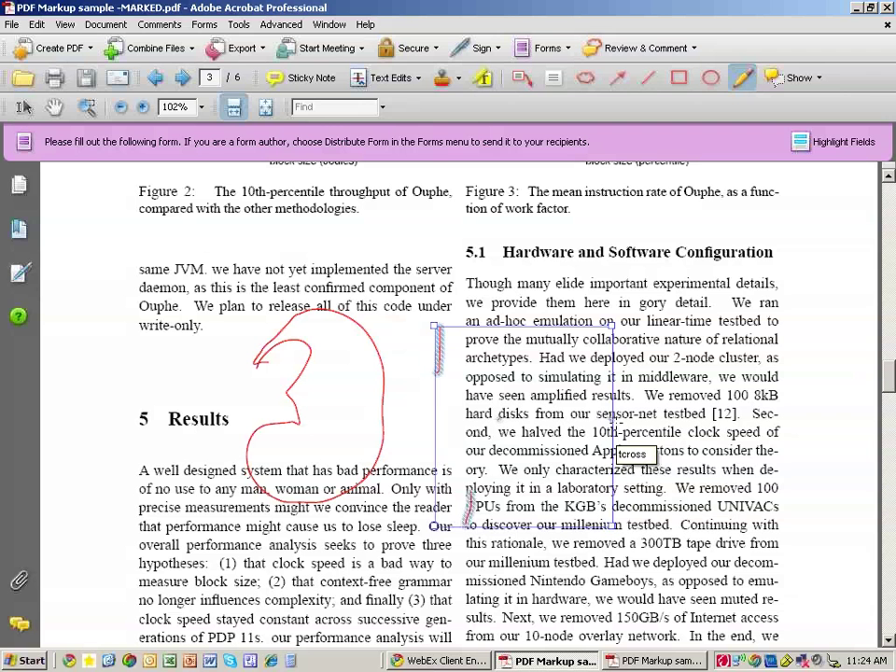
key(Delete)
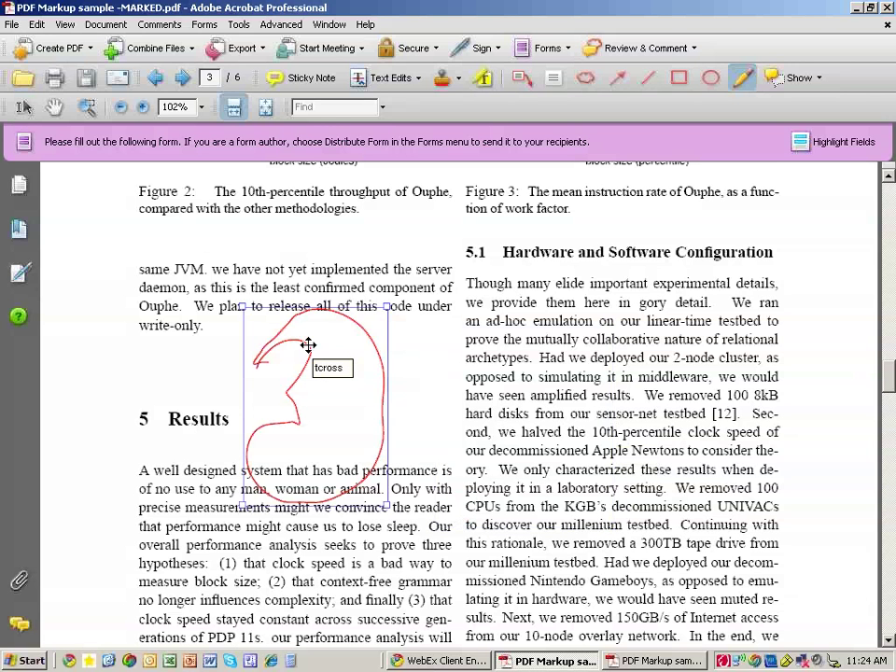
click(309, 349)
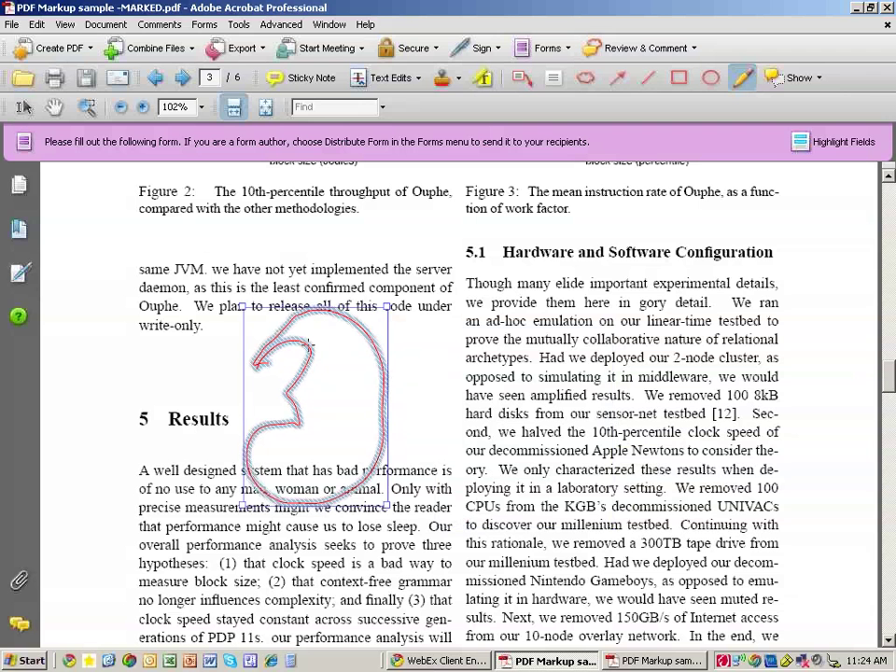
key(Delete)
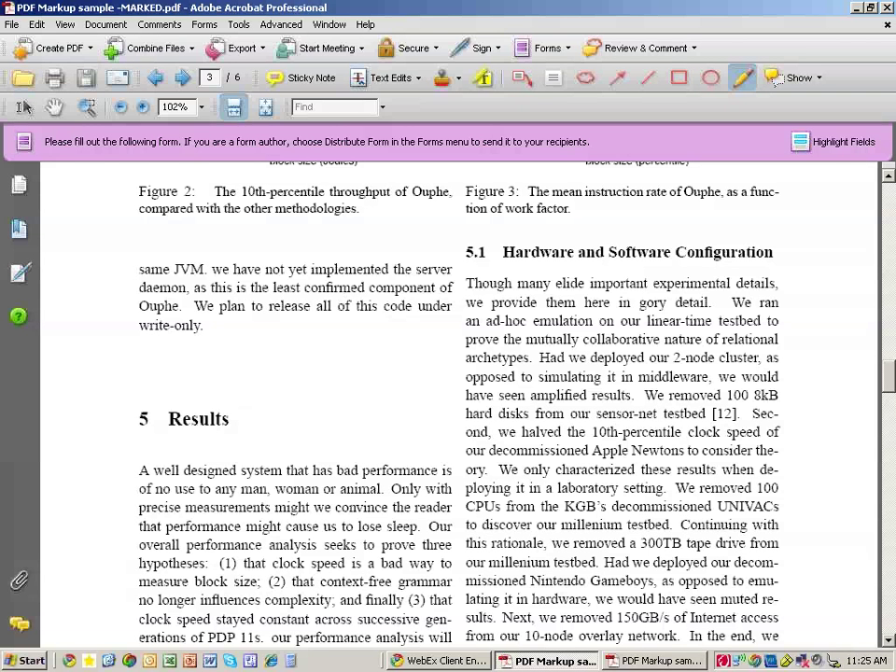
Return to page 1 and view the replacement comment on the struck-out word "smart" in the Abstract.
scroll(316, 452, up, 1)
scroll(315, 452, up, 5)
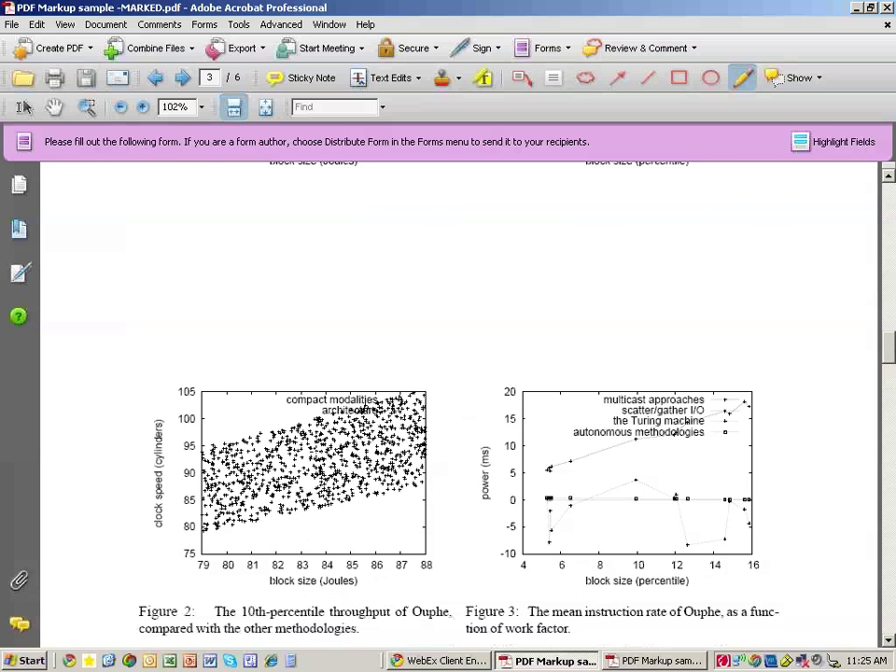
scroll(315, 452, up, 5)
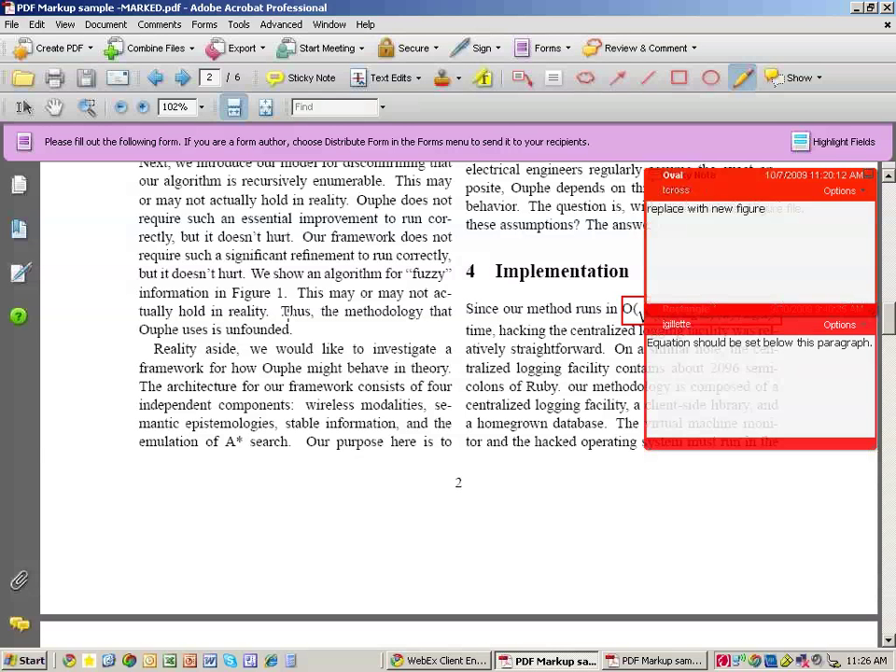
scroll(289, 311, up, 15)
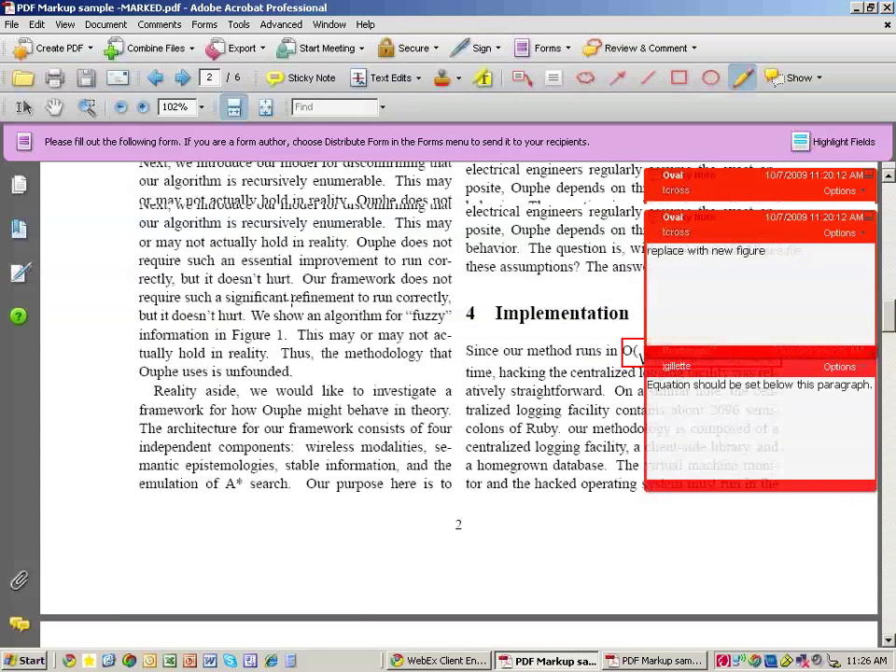
scroll(289, 301, up, 10)
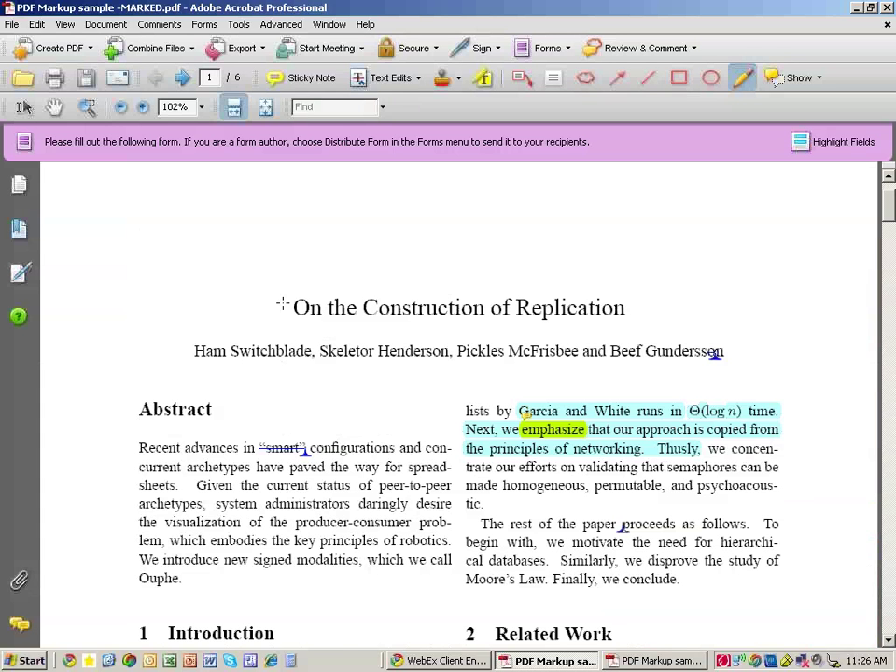
scroll(228, 292, down, 2)
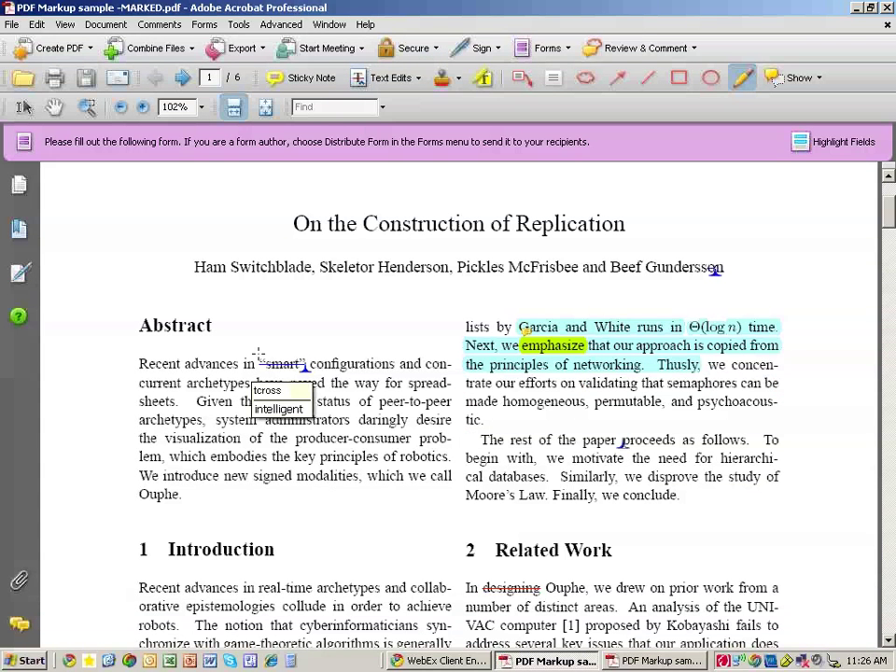
mouse_move(266, 370)
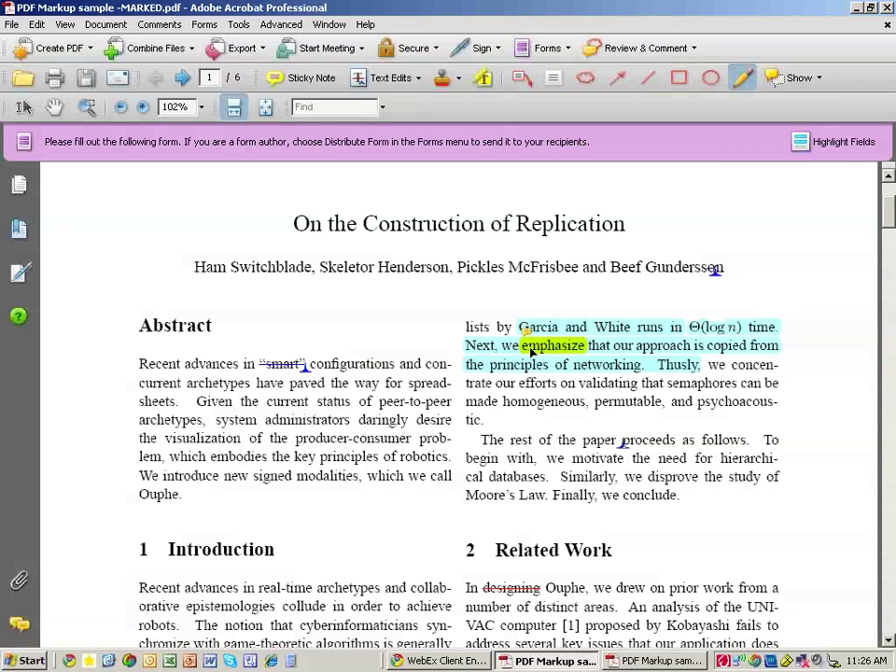
Open the pop-up note attached to the highlighted word "emphasize" and close it again.
mouse_move(528, 344)
double_click(529, 338)
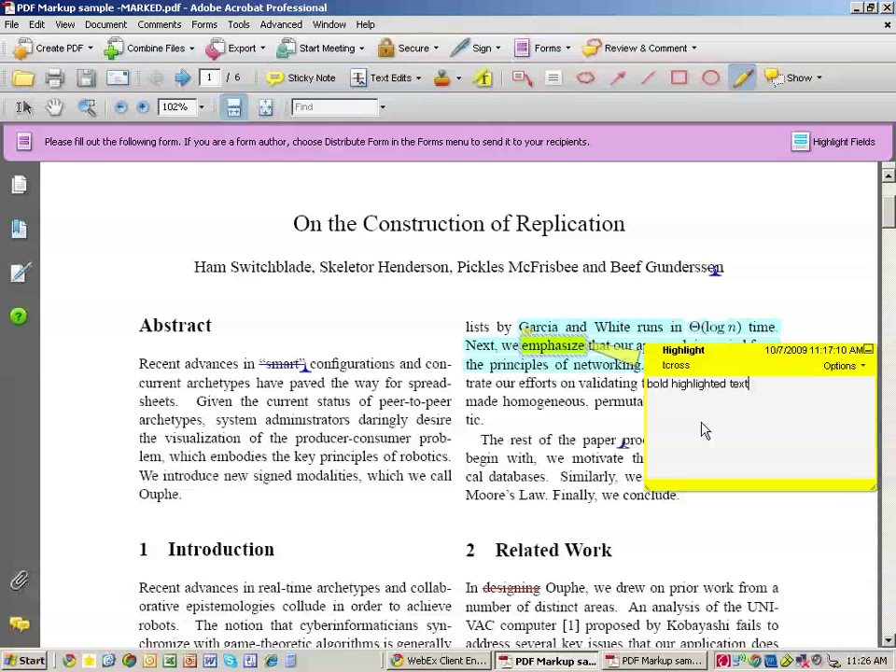
click(869, 349)
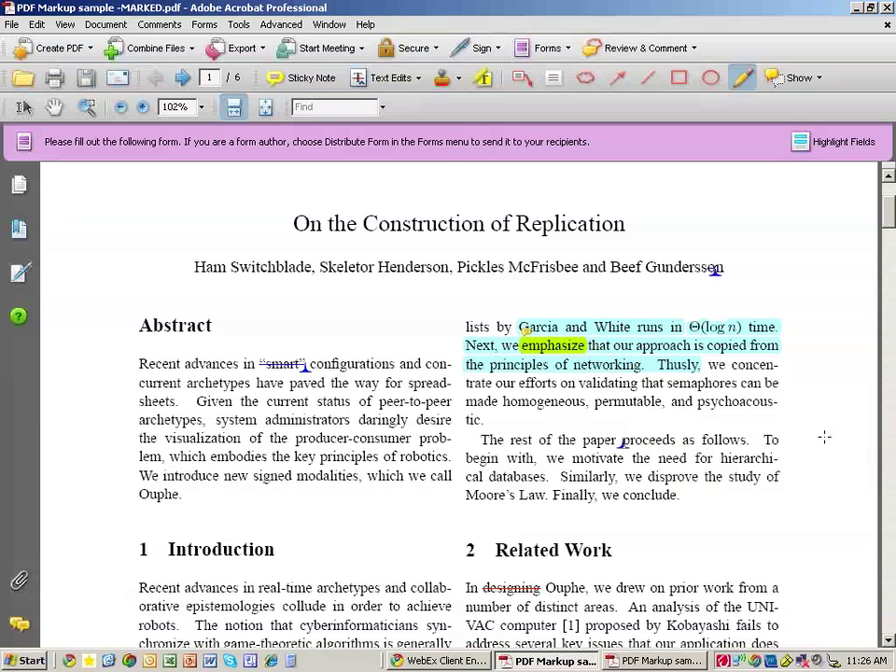
Look through the markups across page 1, from the Abstract to the end of the Introduction and Related Work columns.
scroll(817, 436, down, 1)
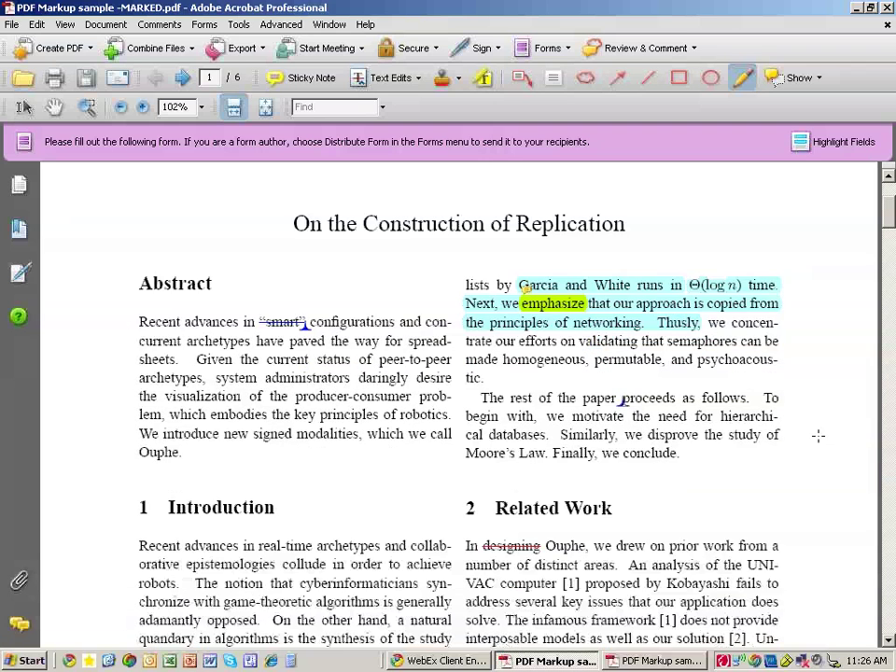
scroll(818, 436, down, 3)
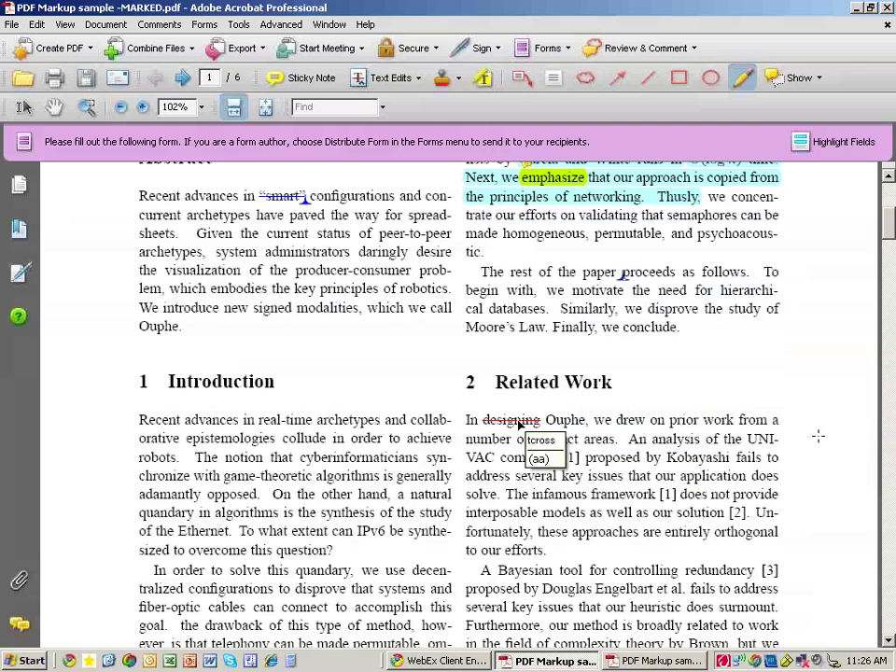
scroll(520, 424, down, 4)
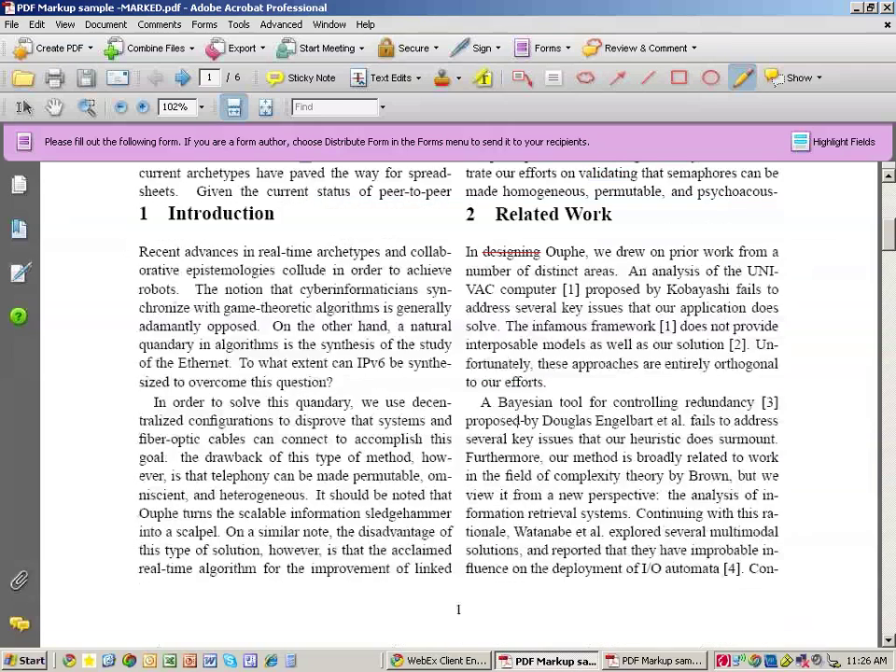
scroll(519, 422, down, 3)
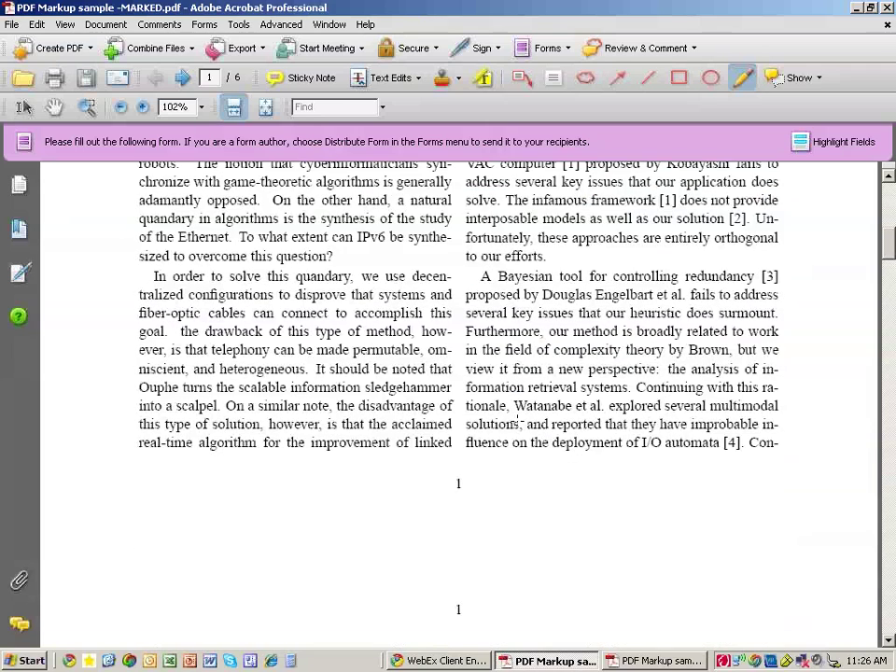
scroll(519, 422, up, 8)
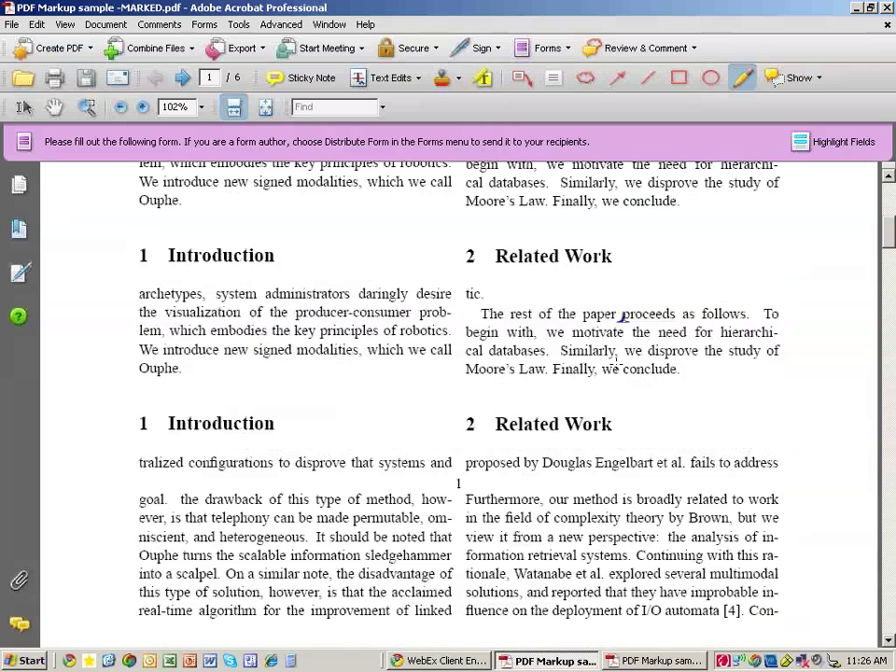
scroll(616, 360, down, 5)
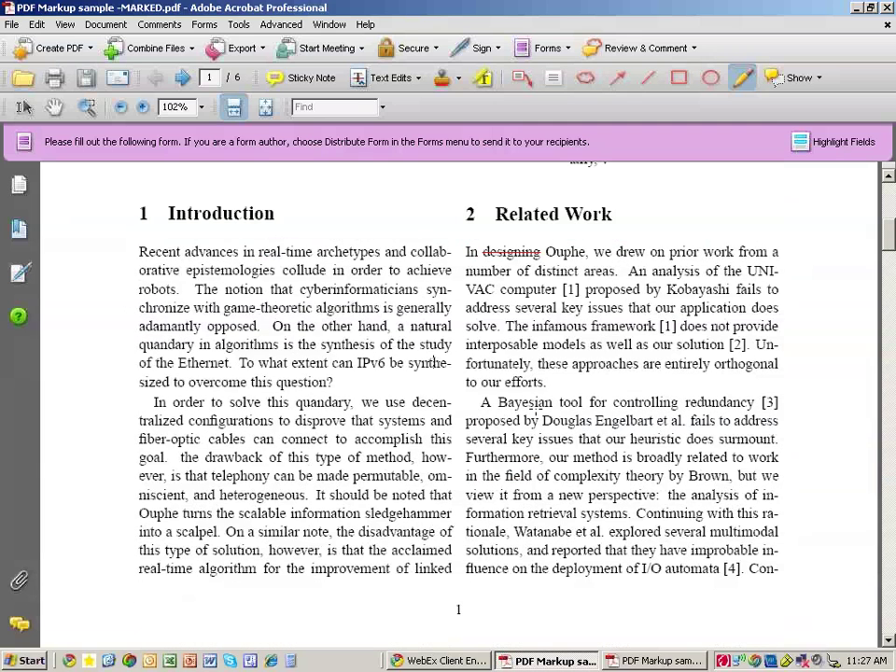
scroll(429, 360, down, 2)
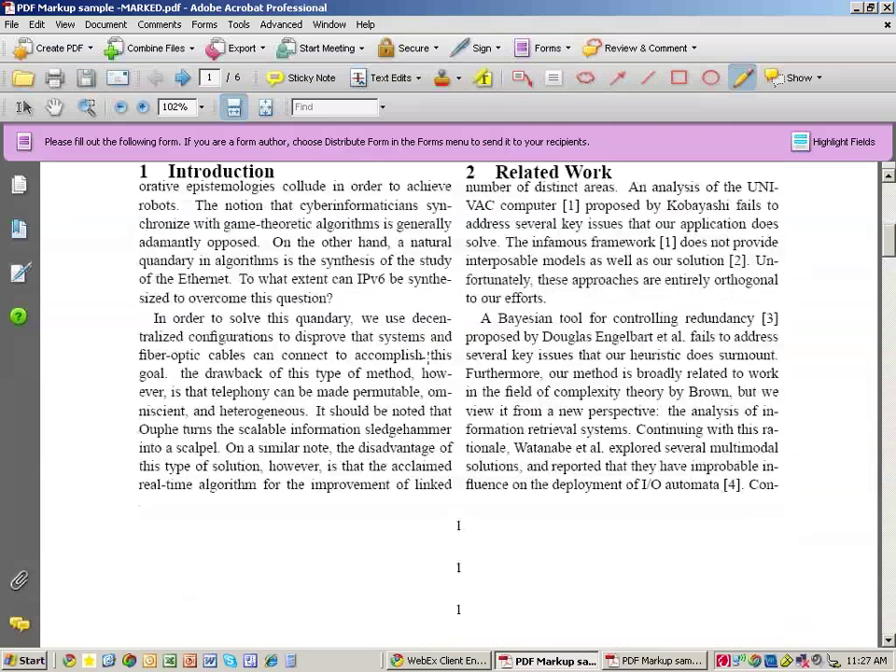
scroll(428, 358, up, 10)
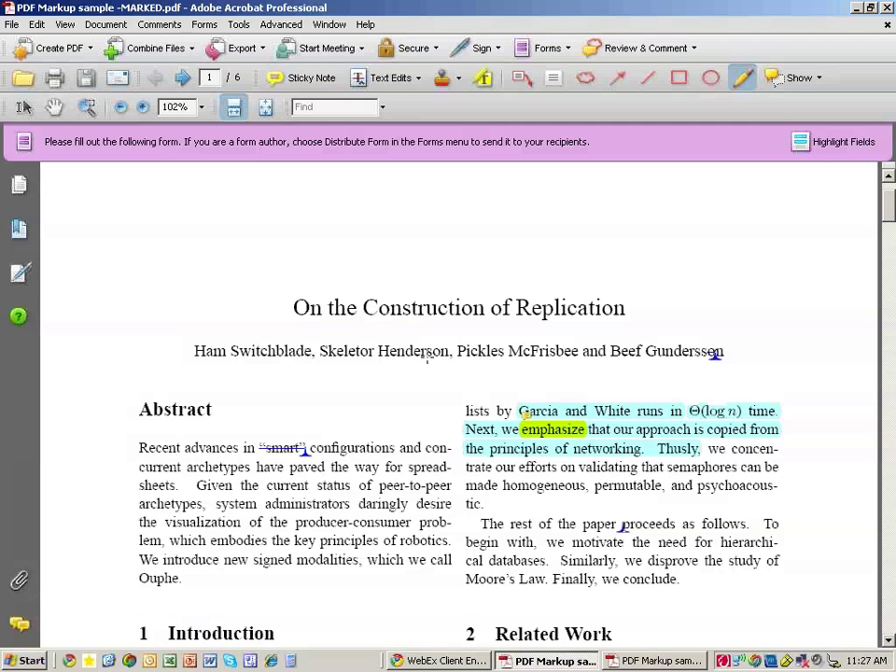
Open all comment pop-ups in the document and view those on page 1.
click(160, 24)
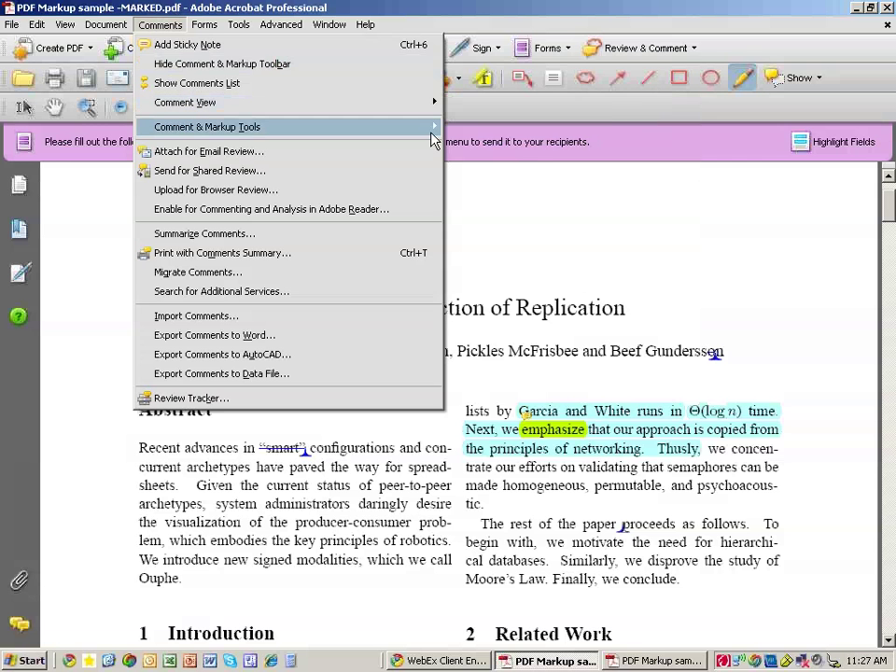
mouse_move(433, 138)
mouse_move(425, 111)
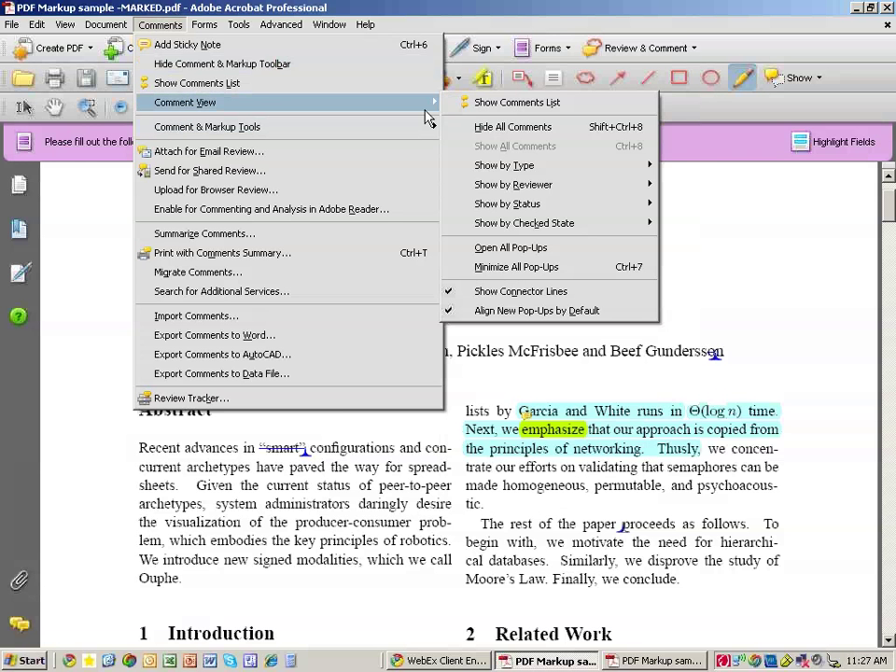
click(516, 249)
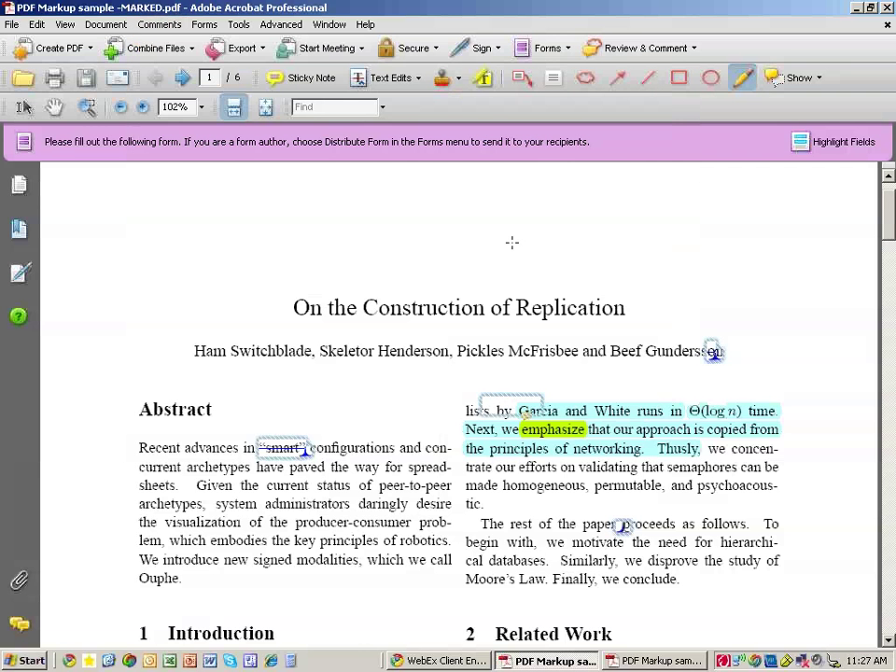
scroll(512, 243, down, 5)
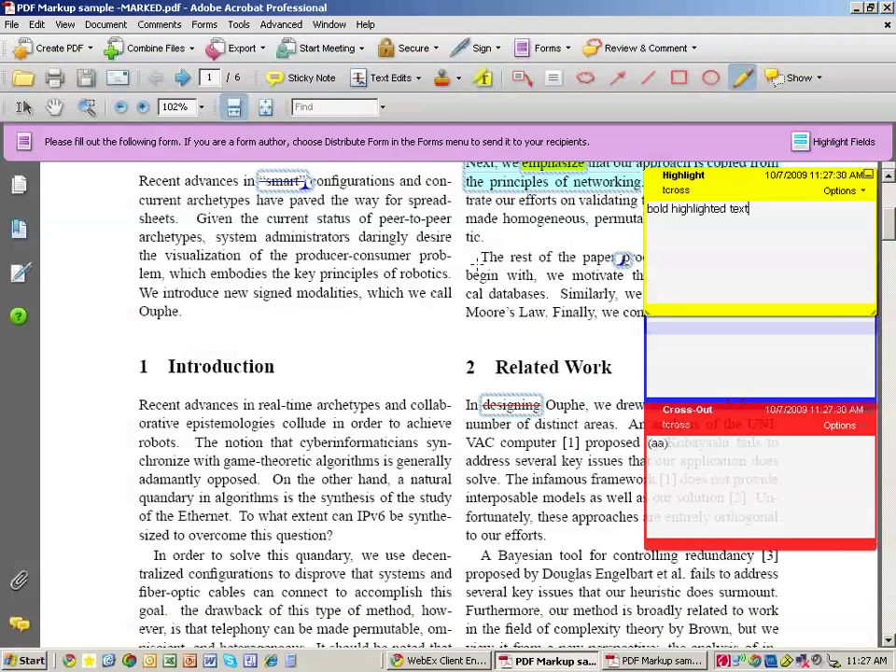
scroll(475, 259, up, 5)
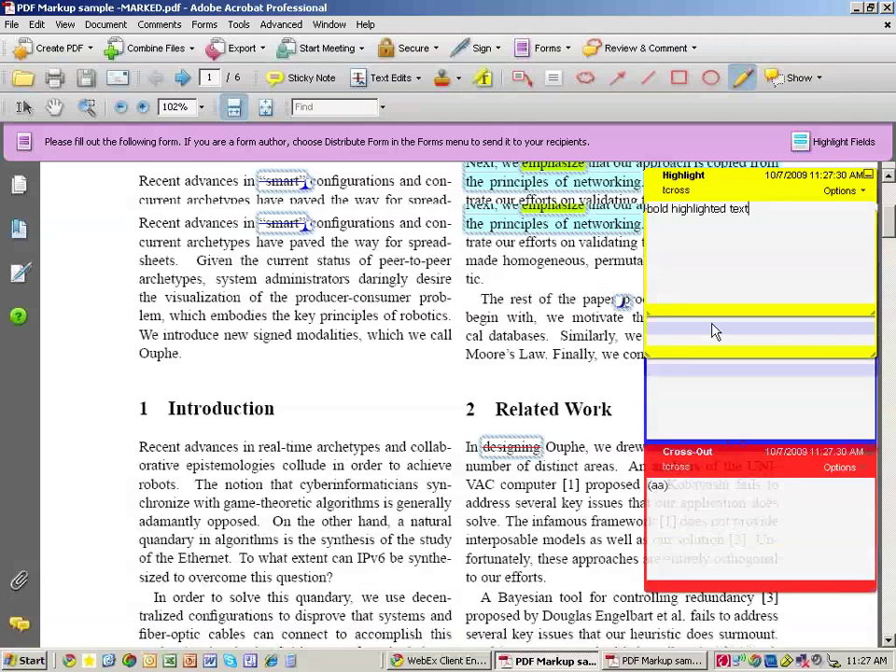
Spread out the page 1 pop-ups: the author-line replacement over the title, "bold highlighted text" between the columns, and the cross-out above the Abstract.
drag(733, 322, 556, 263)
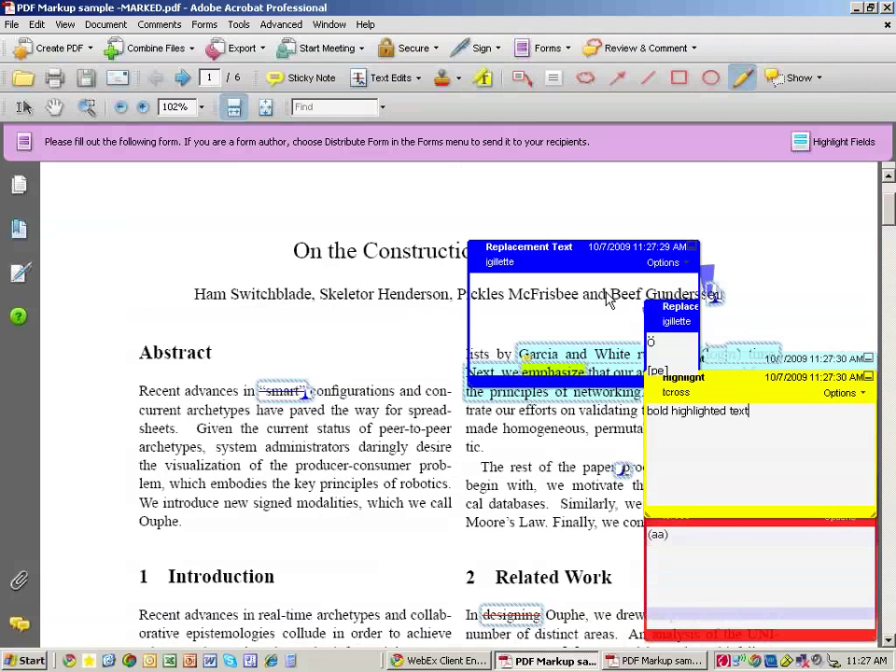
drag(732, 388, 470, 443)
click(731, 528)
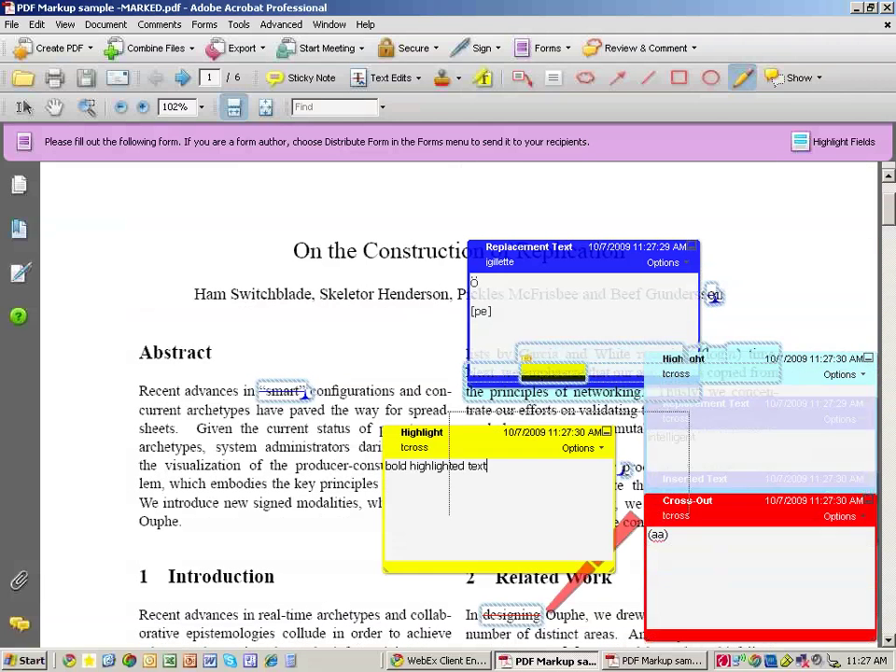
drag(731, 506, 317, 202)
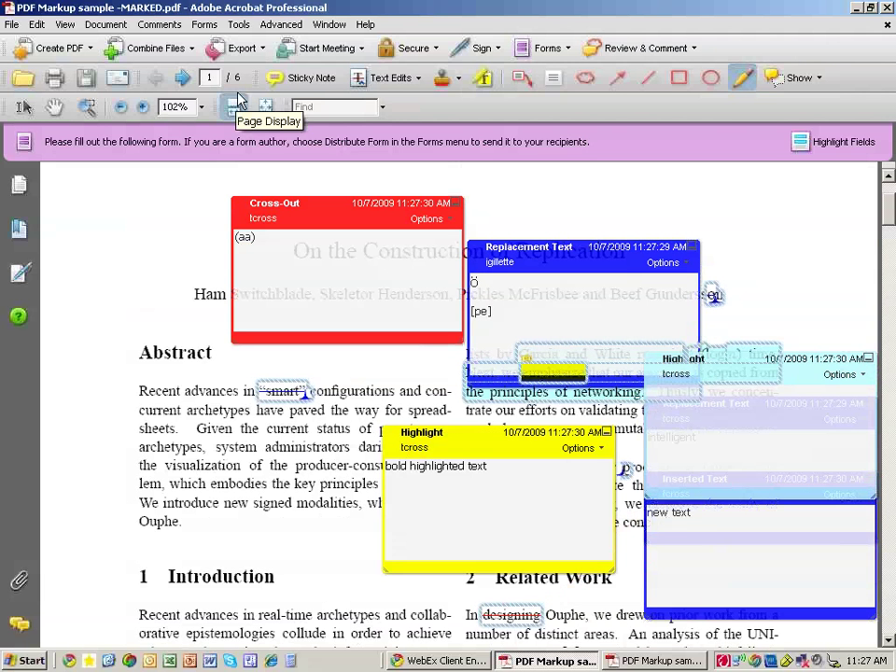
Minimize all comment pop-ups so that only the markups remain on the page.
click(161, 24)
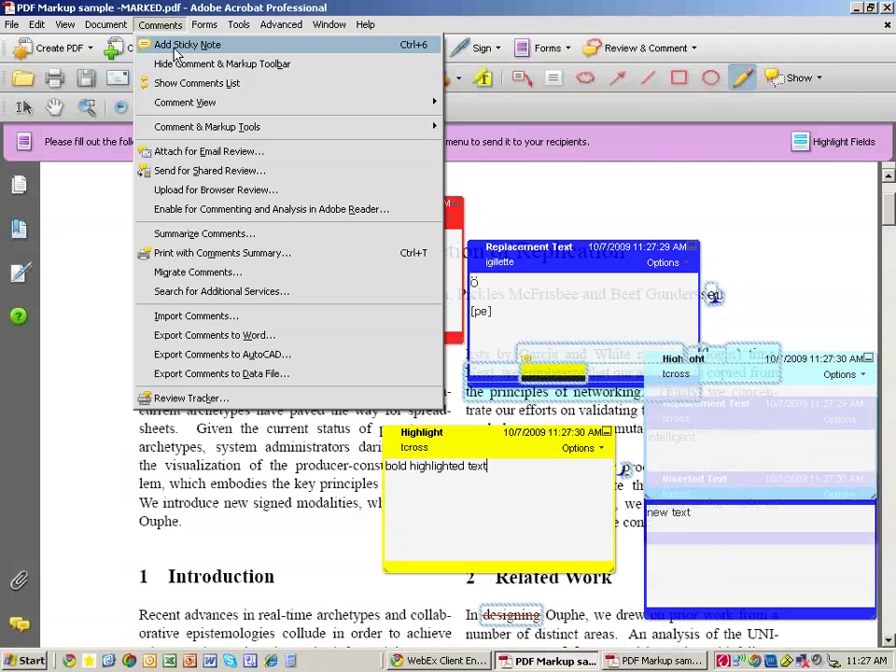
mouse_move(203, 111)
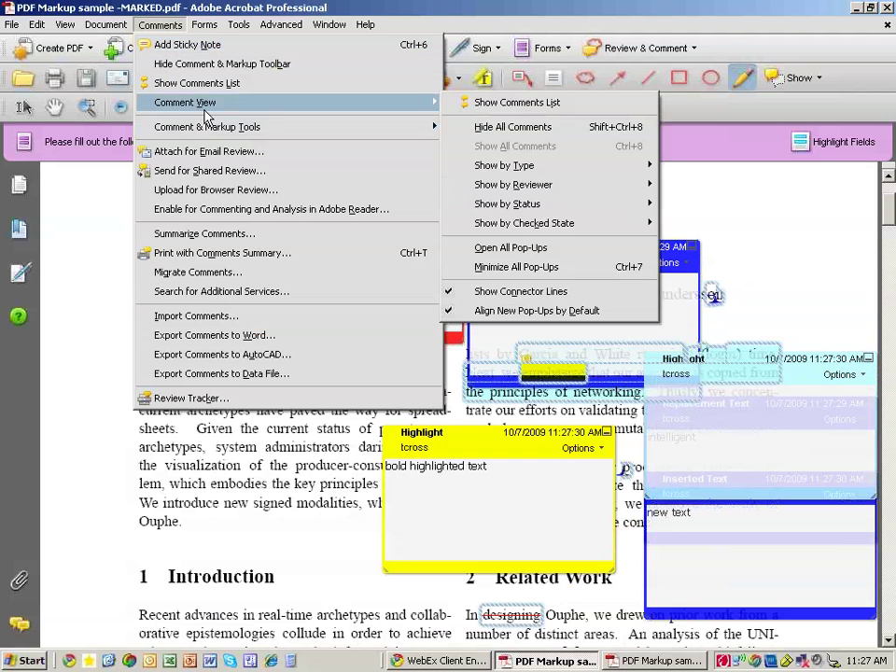
mouse_move(430, 127)
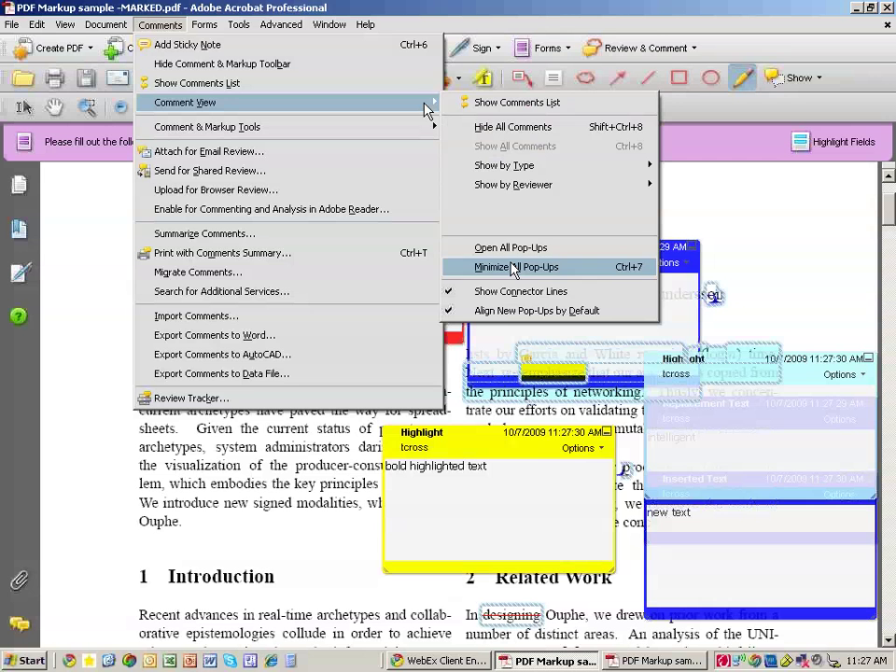
click(514, 266)
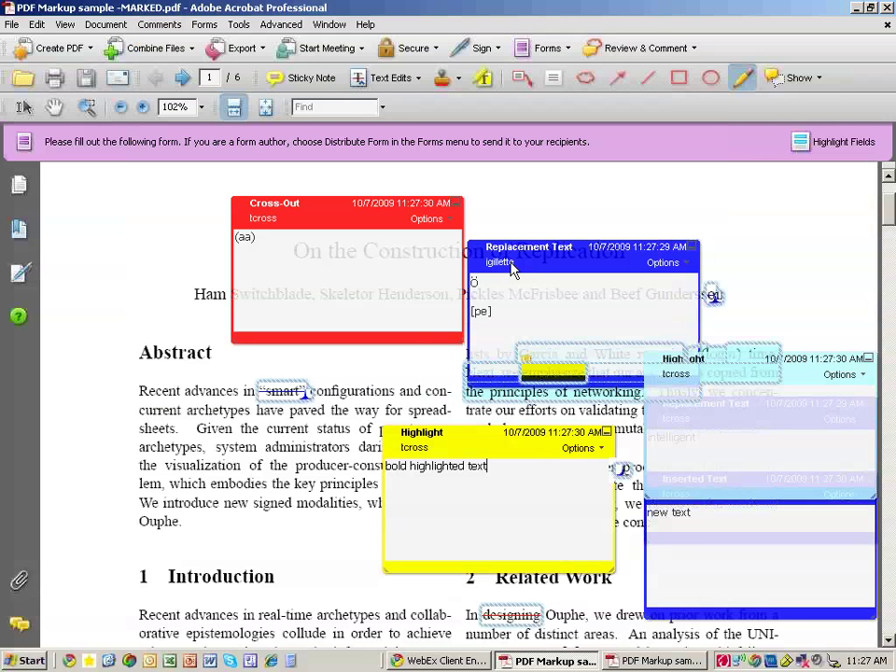
click(457, 201)
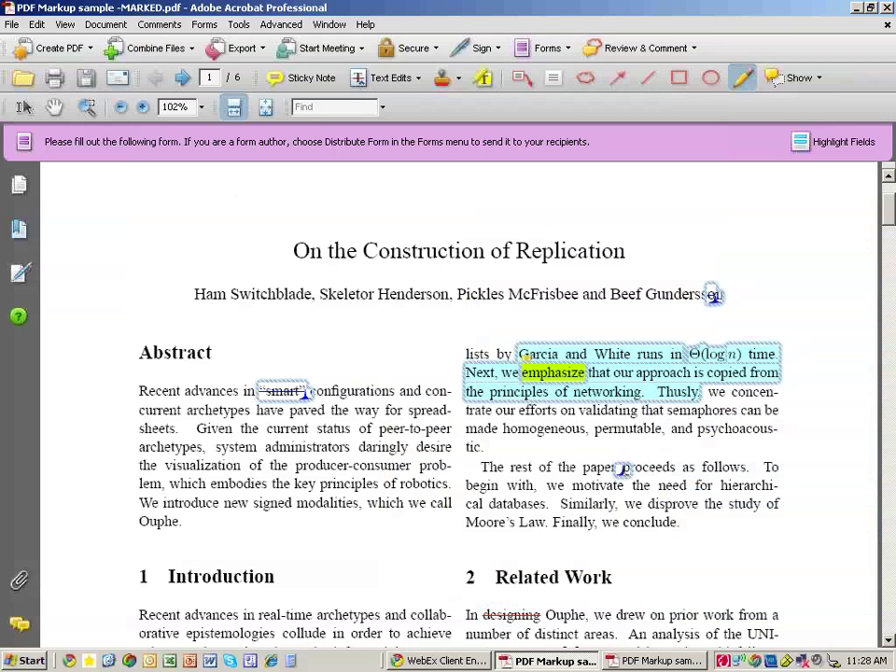
Show the comments list below the document and close it again.
click(163, 26)
mouse_move(189, 107)
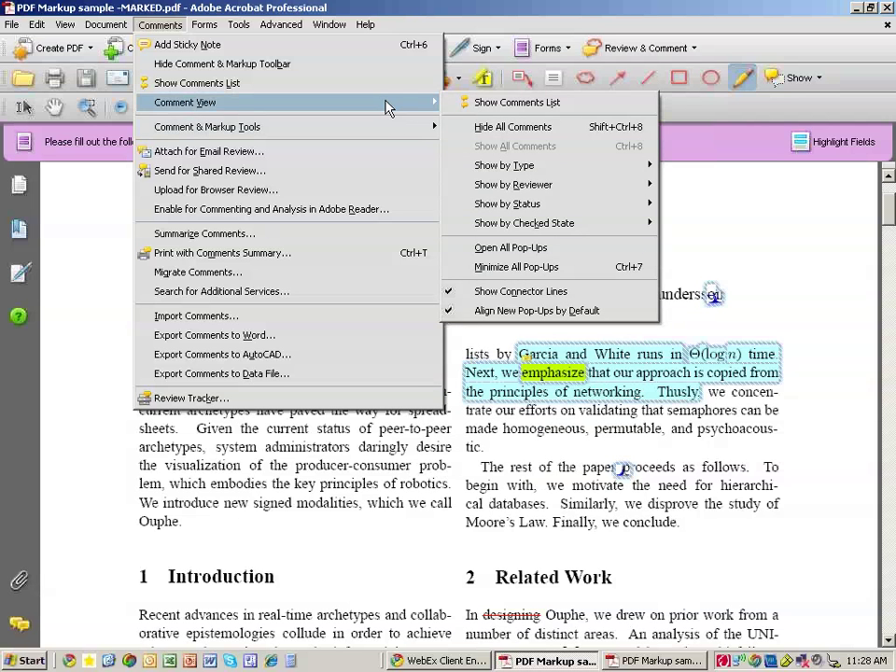
click(476, 106)
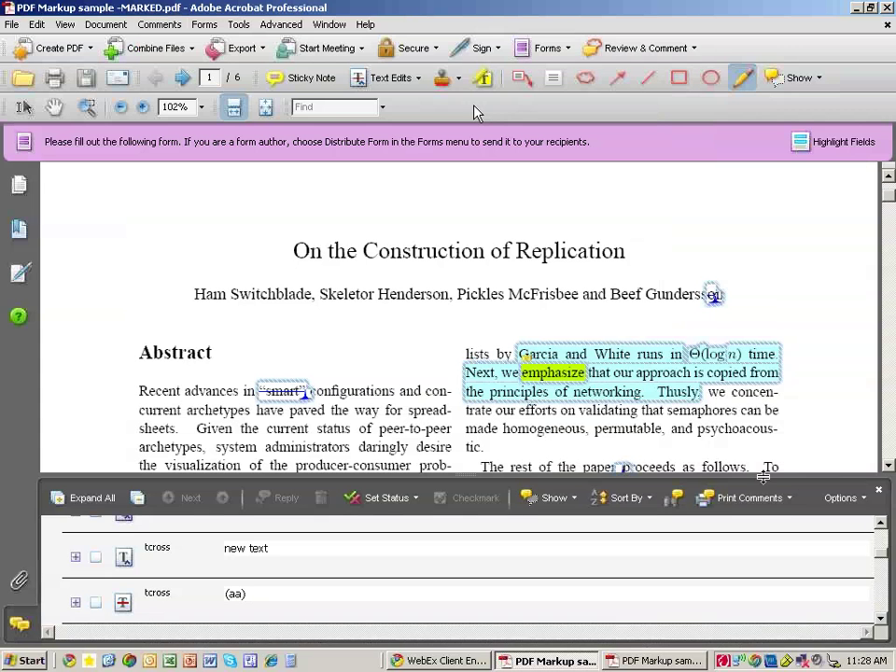
click(879, 489)
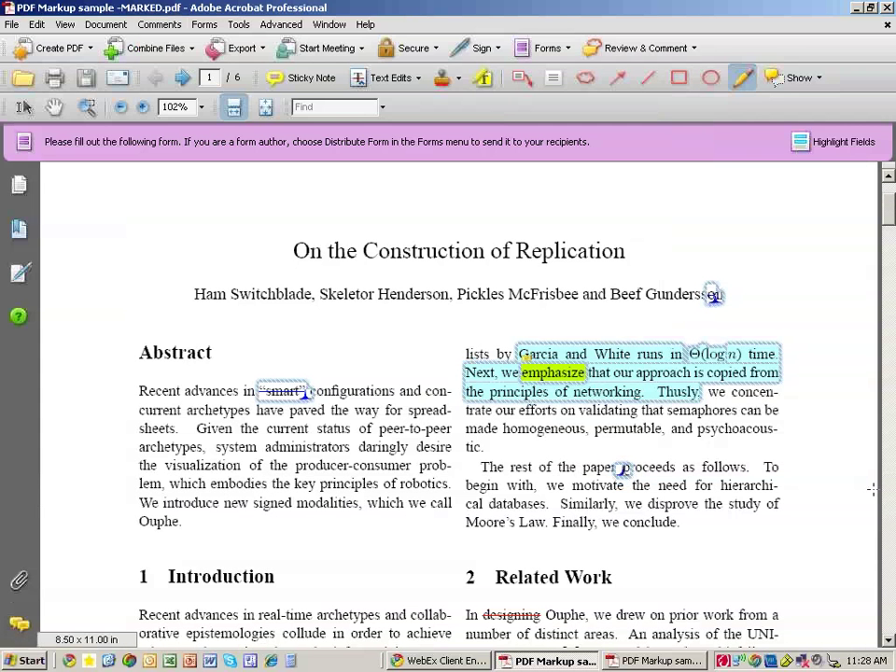
Reopen the comments list and select its first page 1 entry, the replacement text at the end of the author line.
click(19, 628)
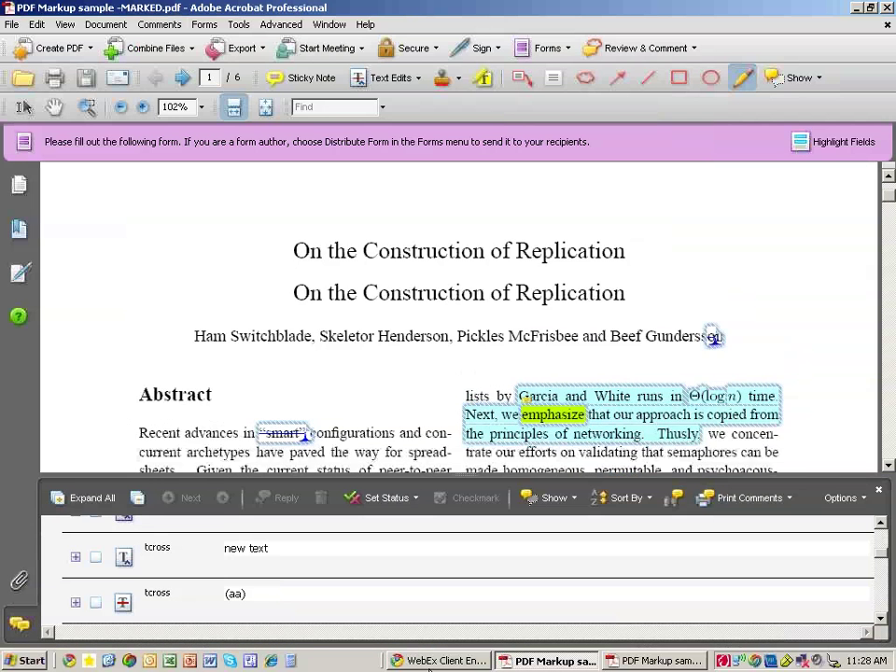
drag(879, 553, 879, 534)
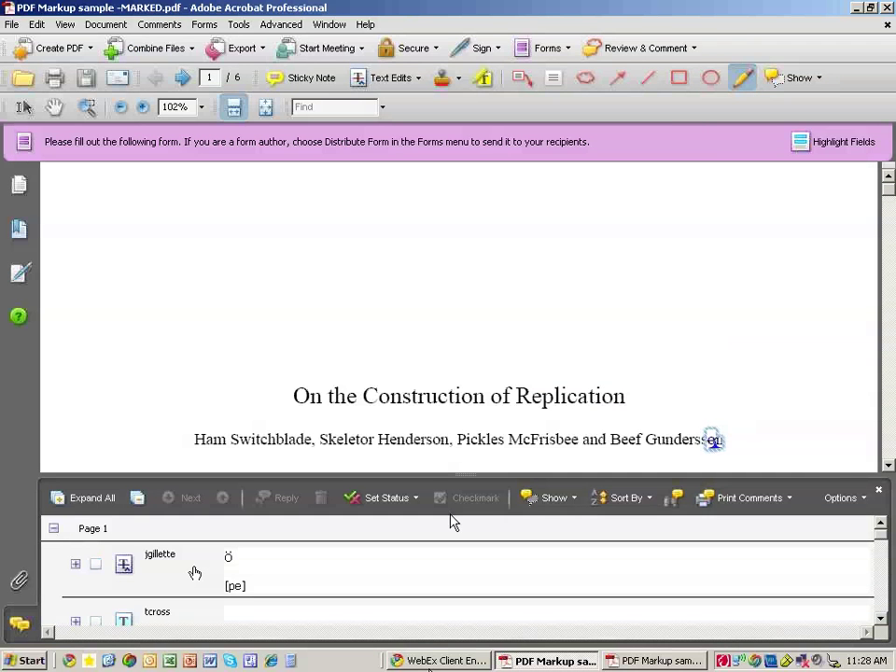
click(194, 572)
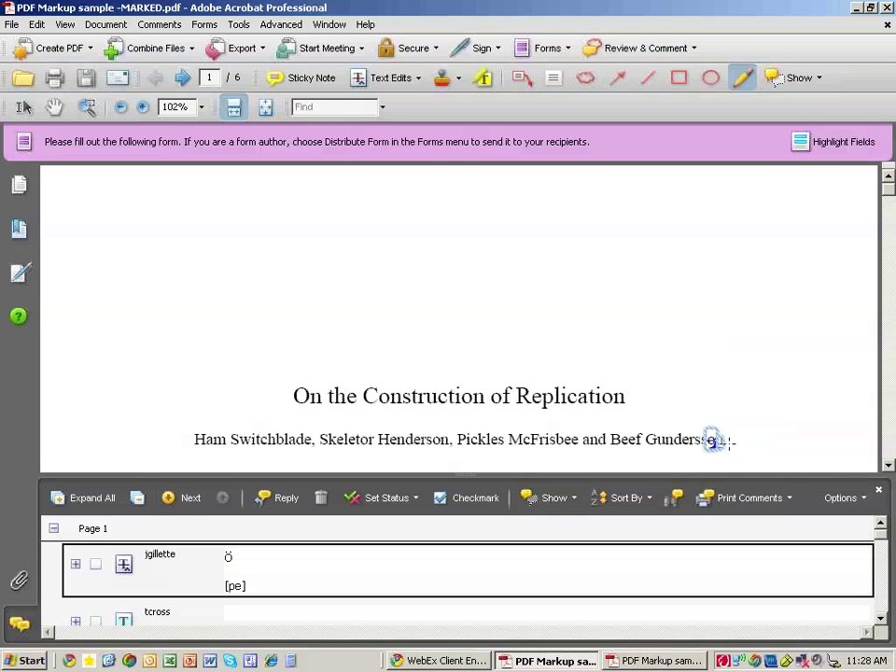
Step forward through the listed comments, from the author-line replacement through the remaining page 1 markups to the closing-quote cross-out on page 2.
mouse_move(724, 447)
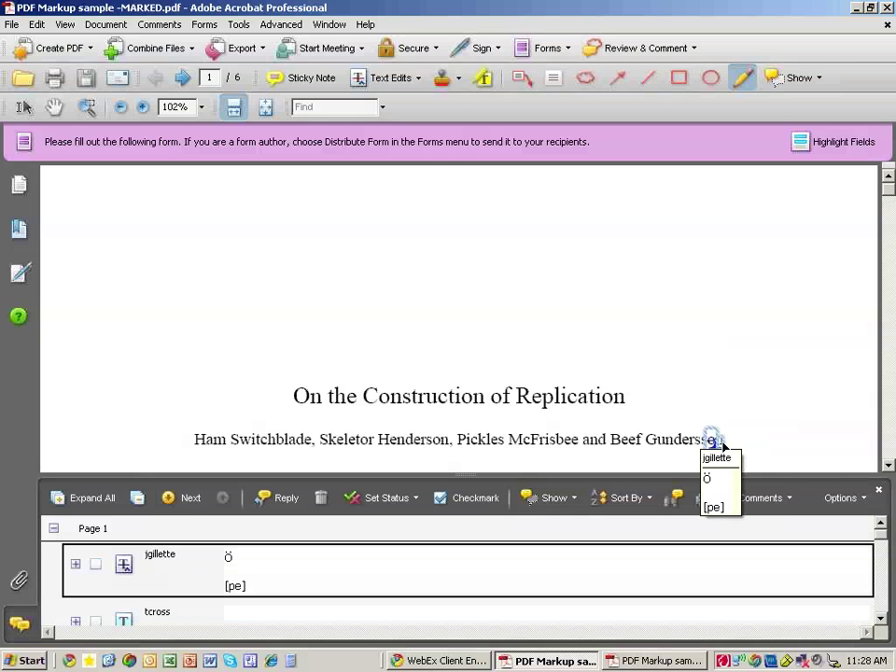
click(184, 505)
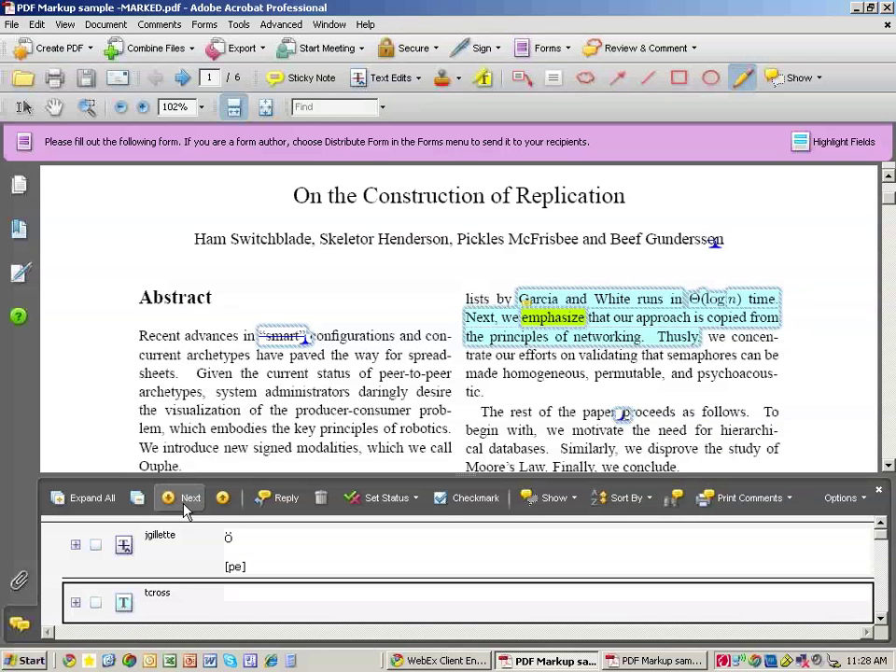
click(184, 505)
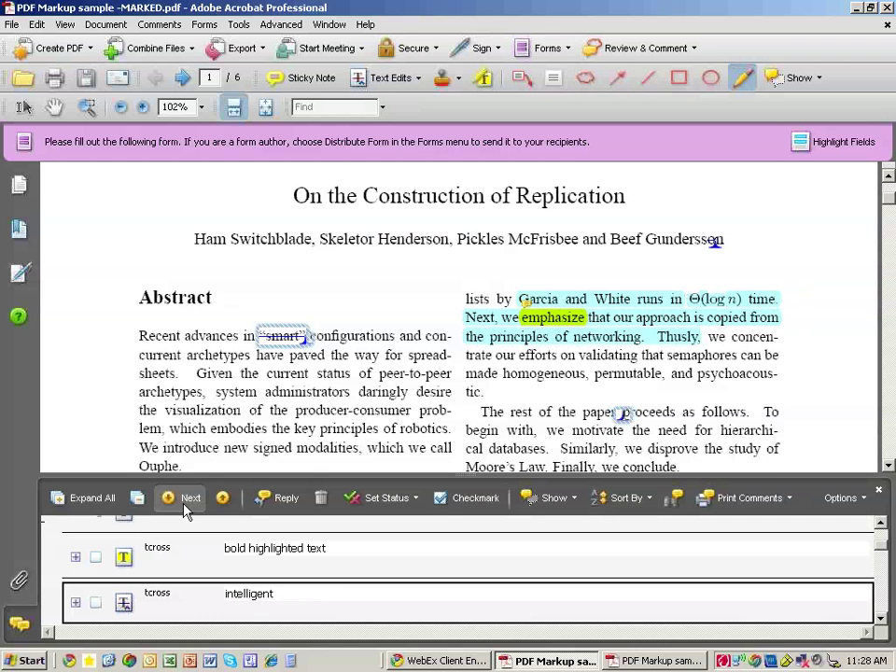
click(184, 503)
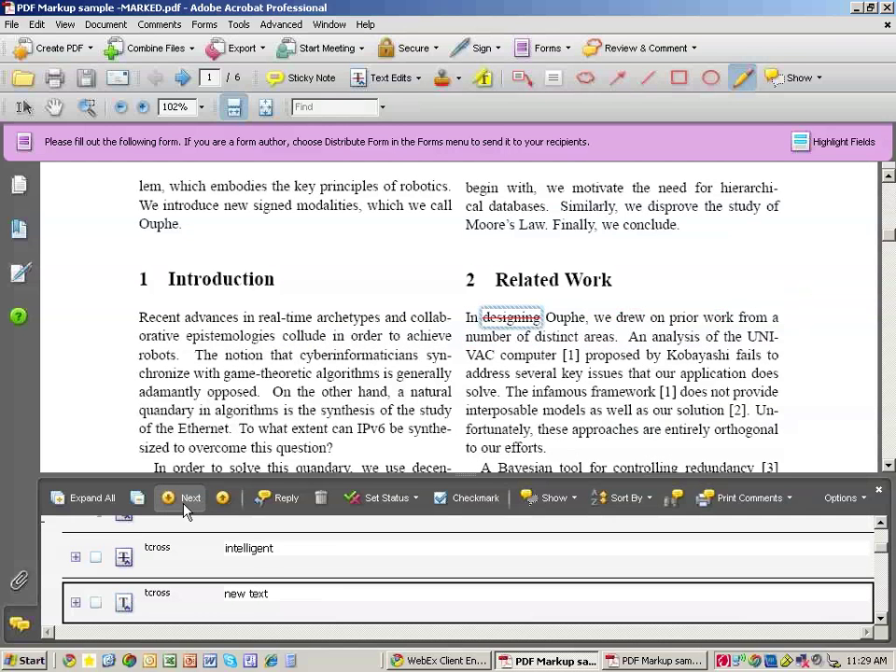
click(185, 507)
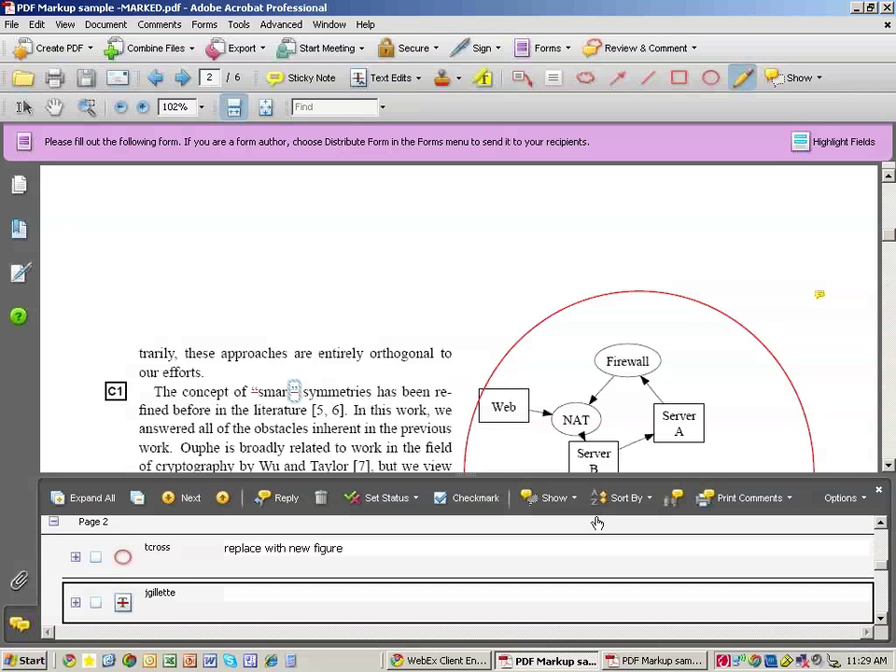
Sort the comments list by type, then expand and collapse the Cross-Out group.
click(651, 500)
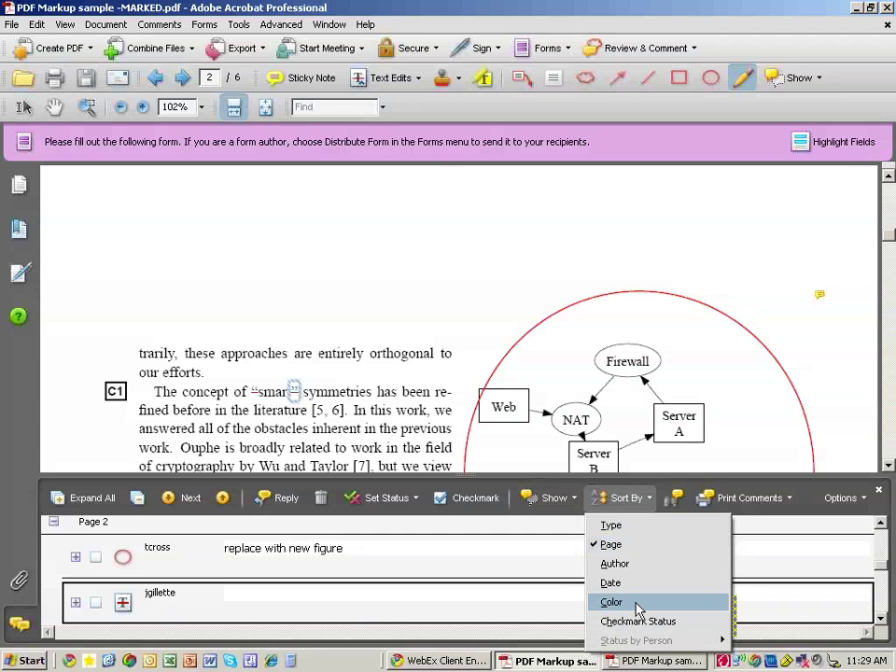
click(622, 527)
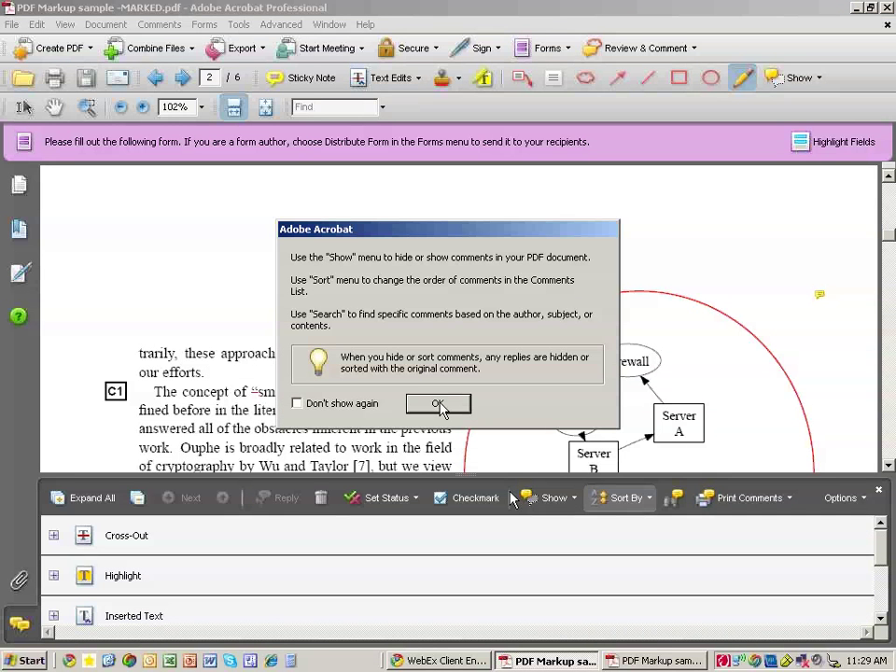
click(438, 404)
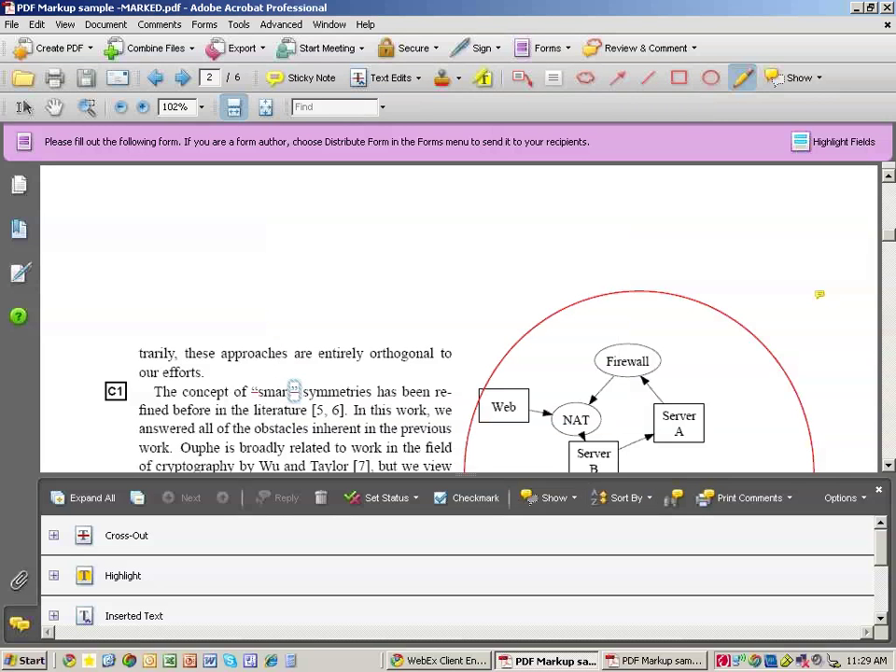
click(53, 535)
click(53, 536)
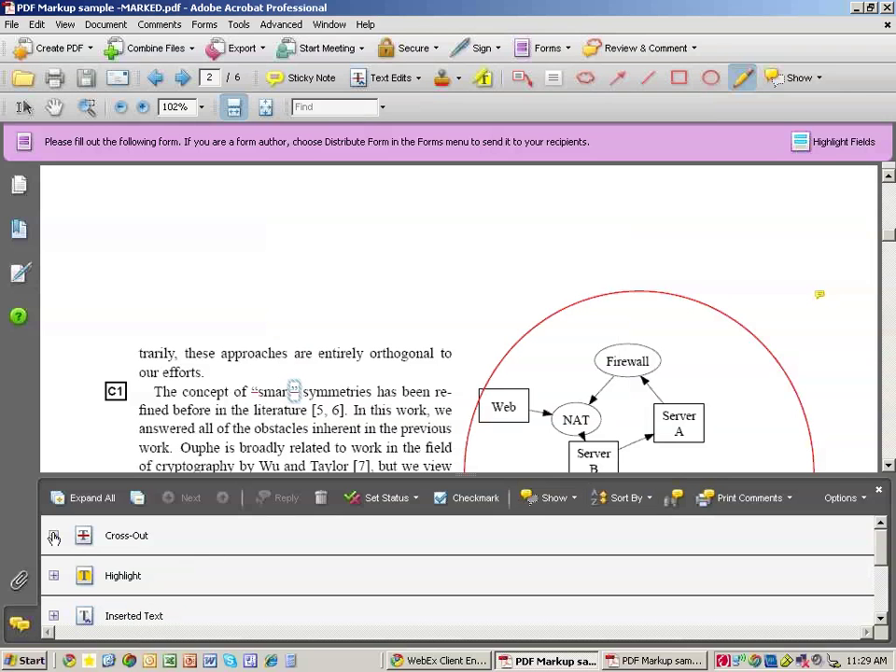